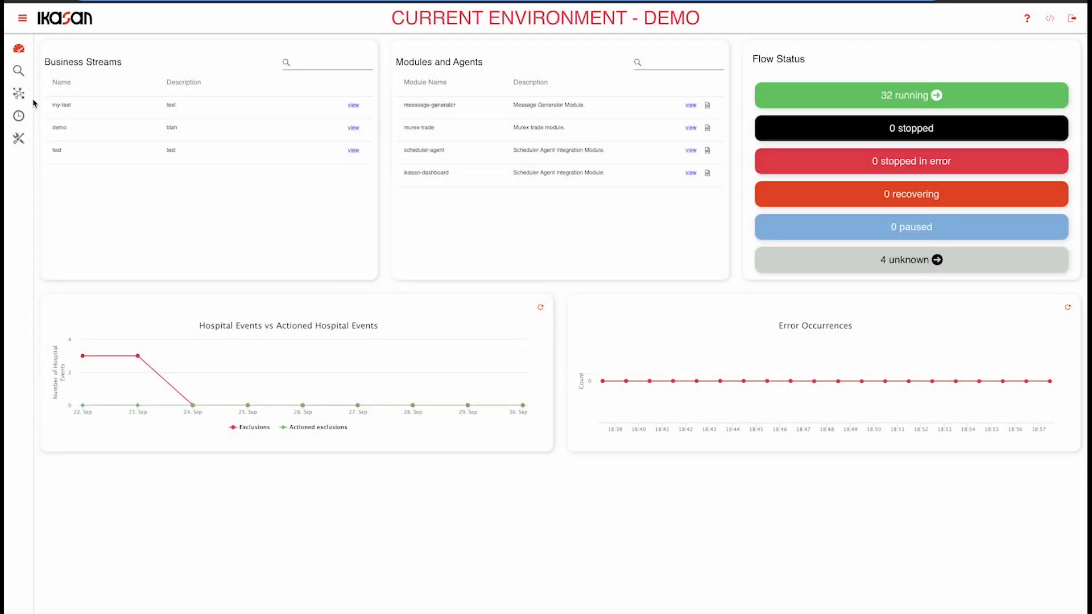
pyautogui.click(22, 18)
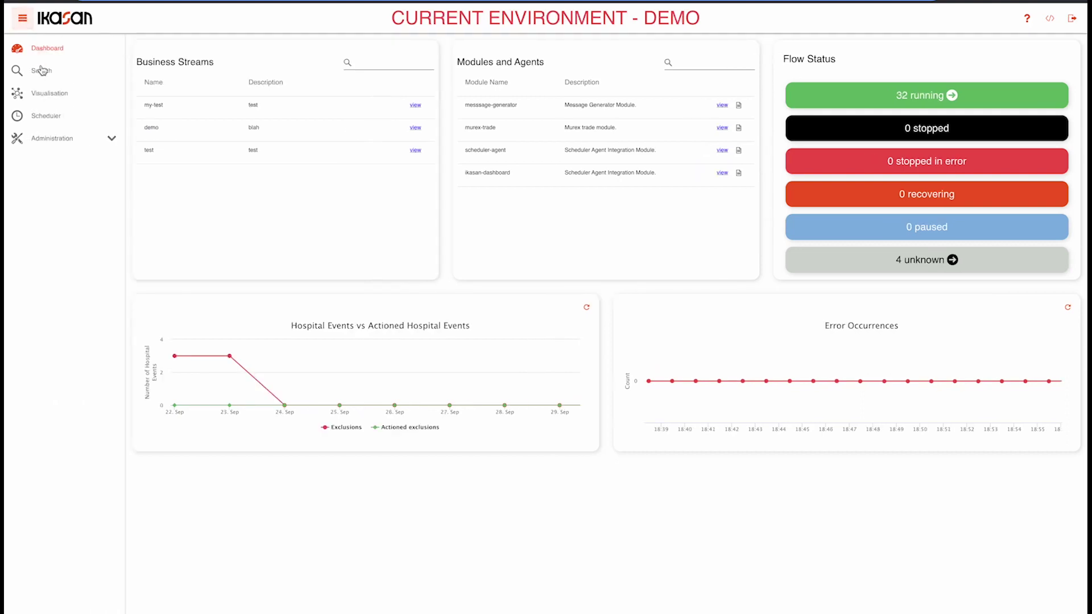
pyautogui.click(47, 117)
pyautogui.click(26, 20)
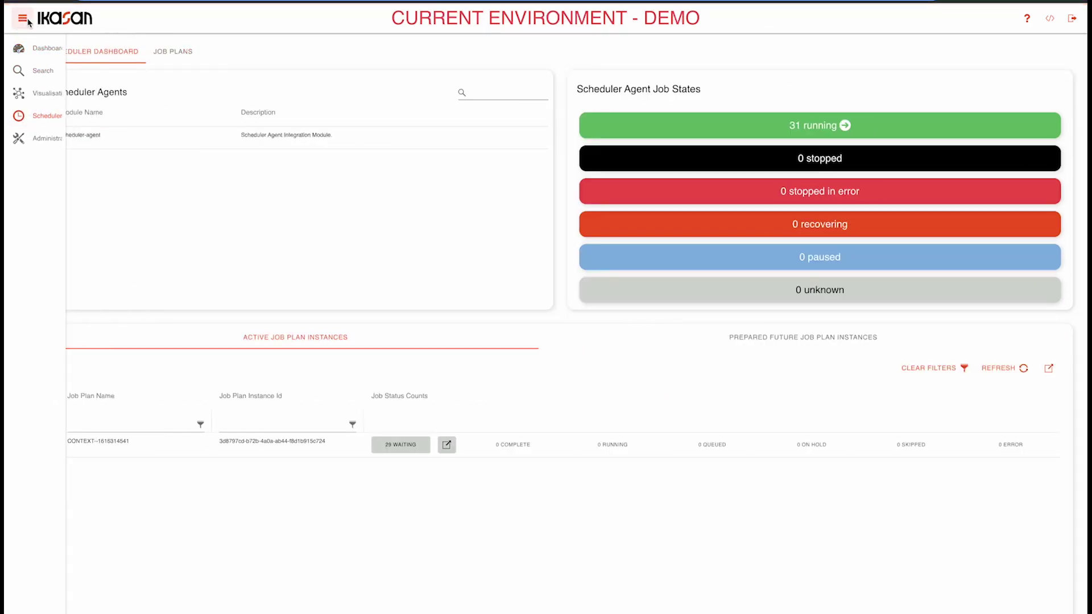
pyautogui.click(174, 54)
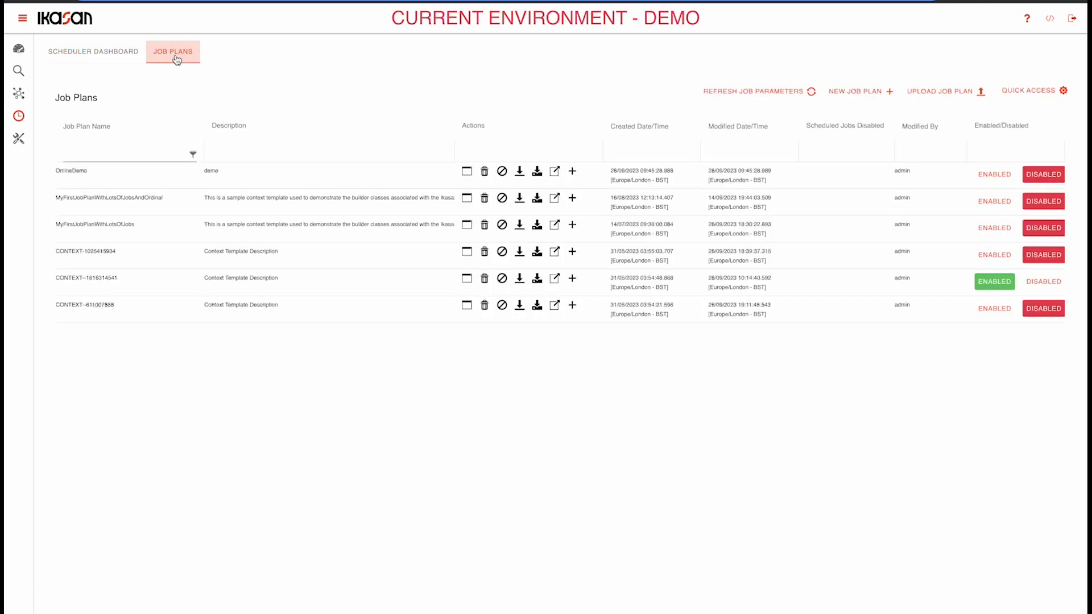
pyautogui.click(1023, 91)
pyautogui.moveTo(1014, 118)
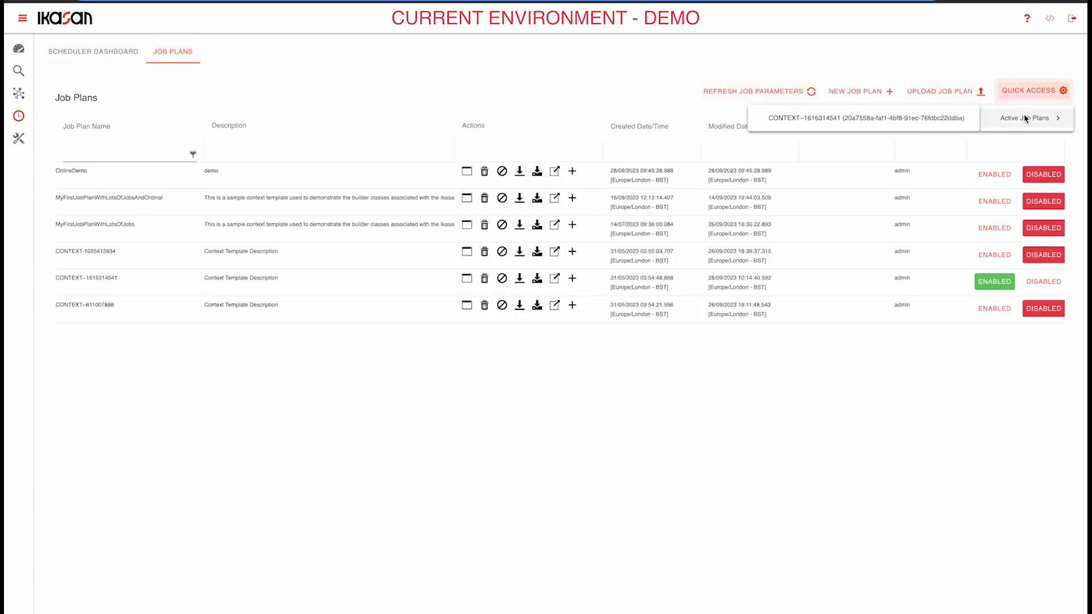
pyautogui.click(883, 122)
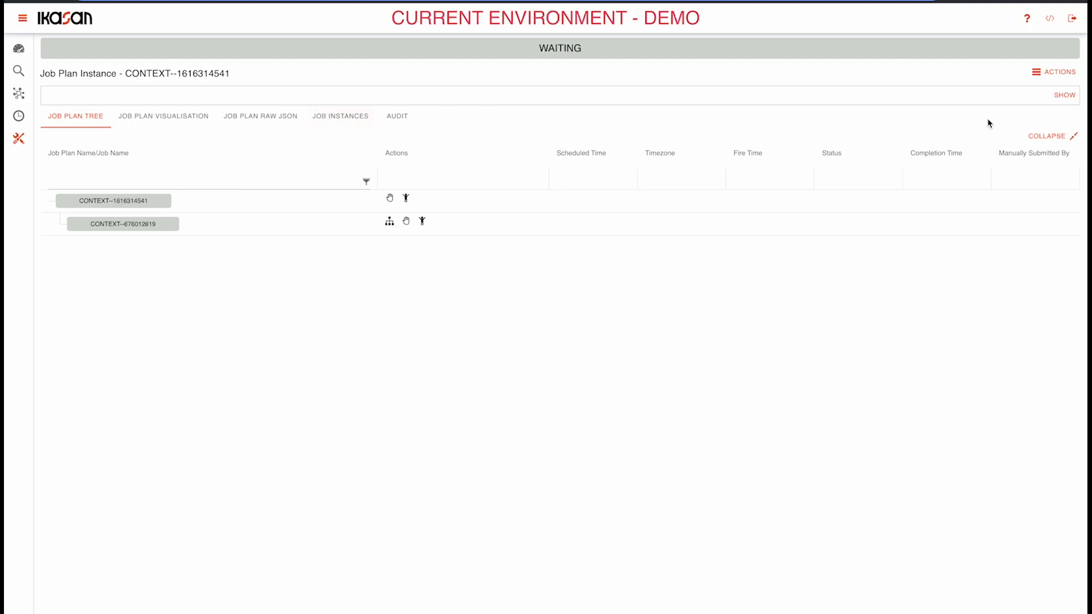
# - Look over the job plan instance's details, collapse them again, and bring up its list of job instances
pyautogui.click(1059, 96)
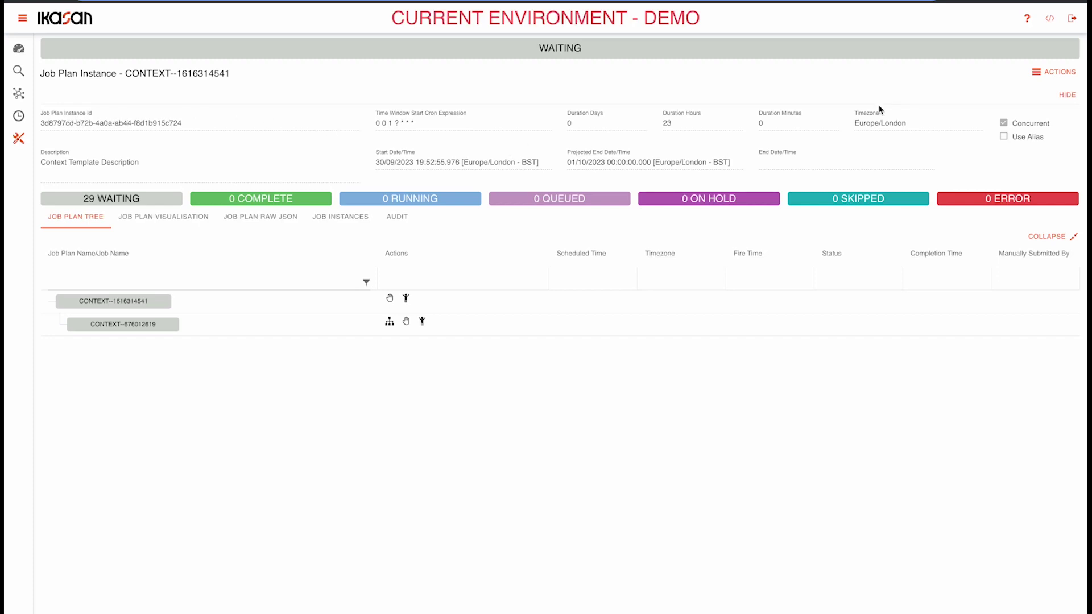
pyautogui.click(1069, 95)
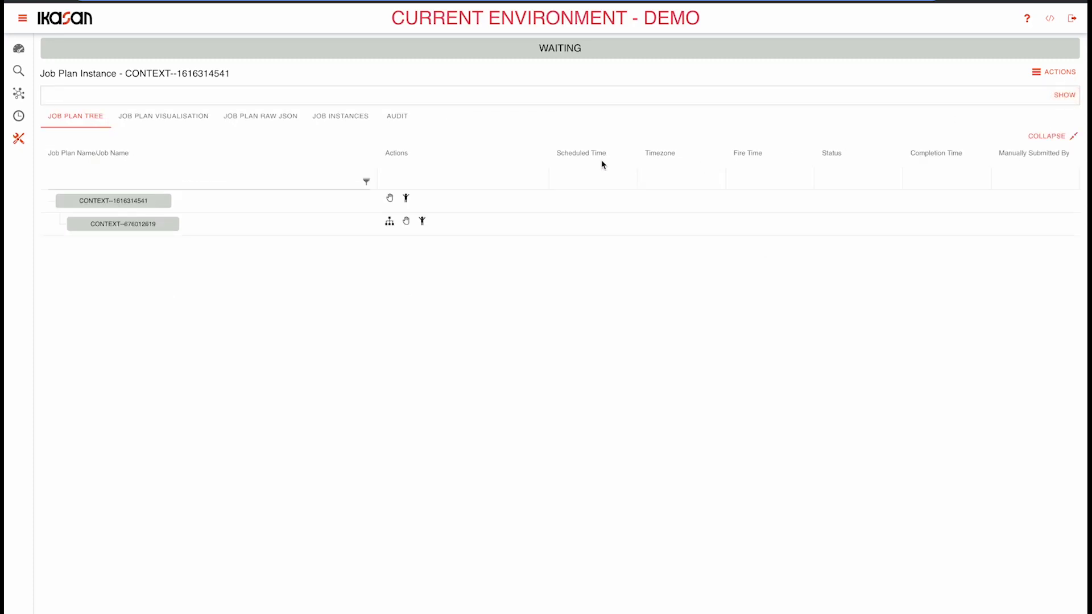
pyautogui.click(345, 117)
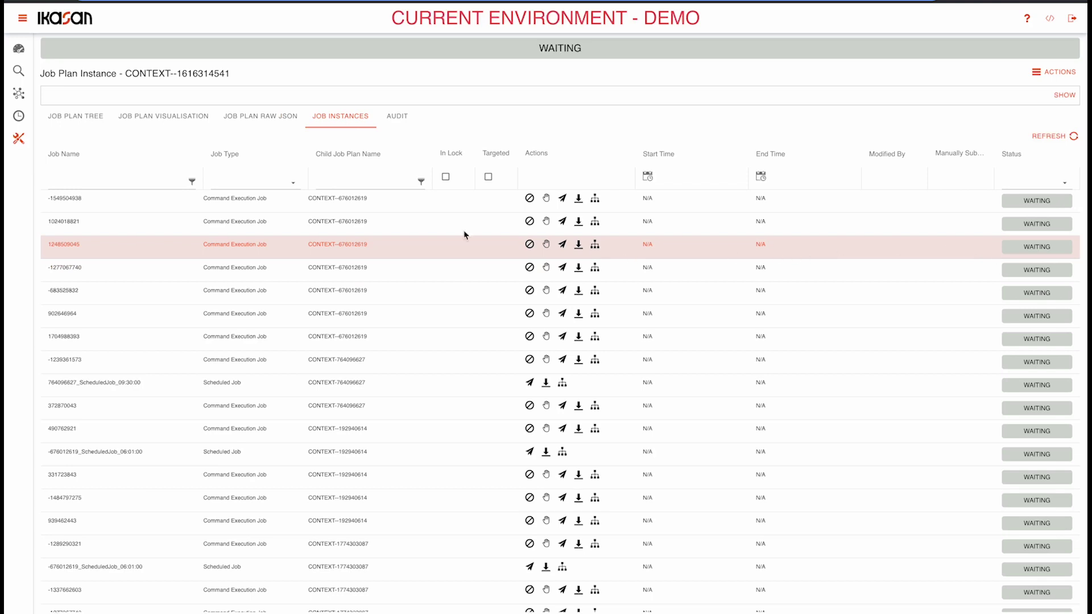
# - Filter the job instances by the job name text 938 and clear that filter again
pyautogui.click(127, 173)
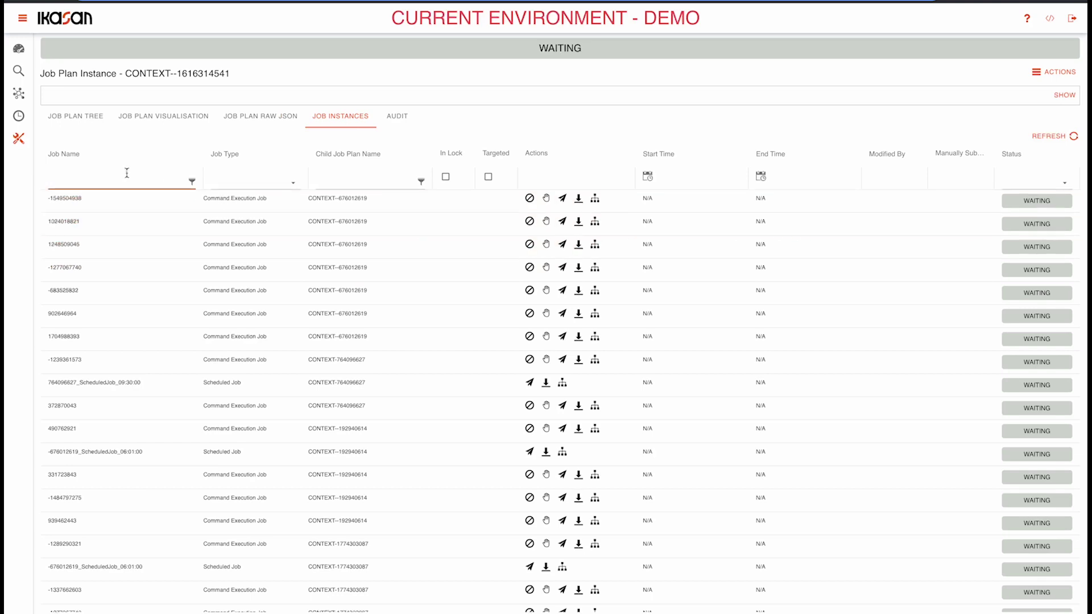
pyautogui.write('938')
pyautogui.press('Tab')
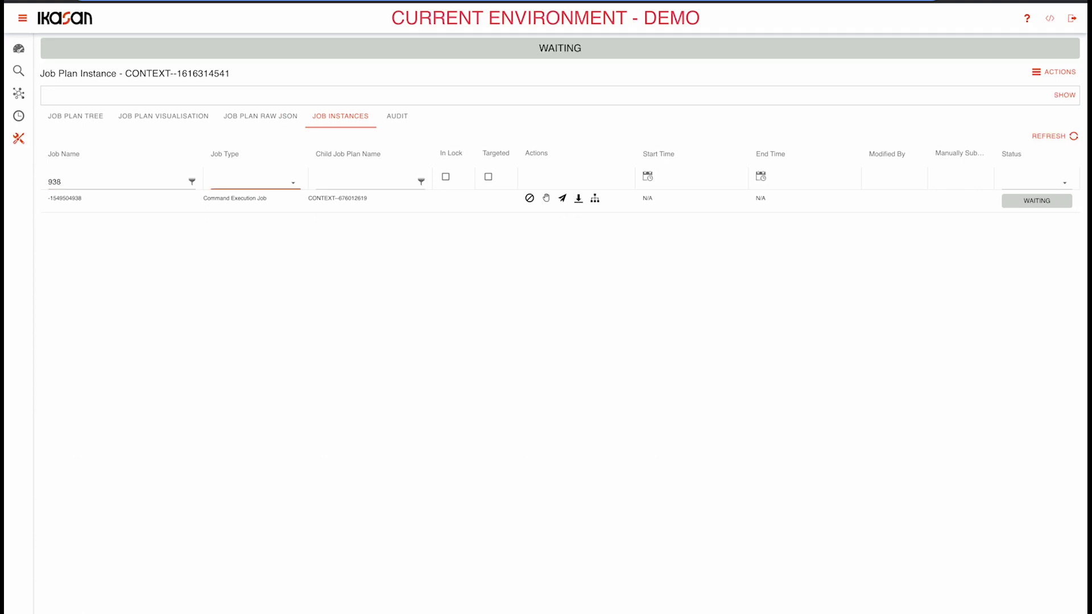
pyautogui.click(96, 177)
pyautogui.press('Tab')
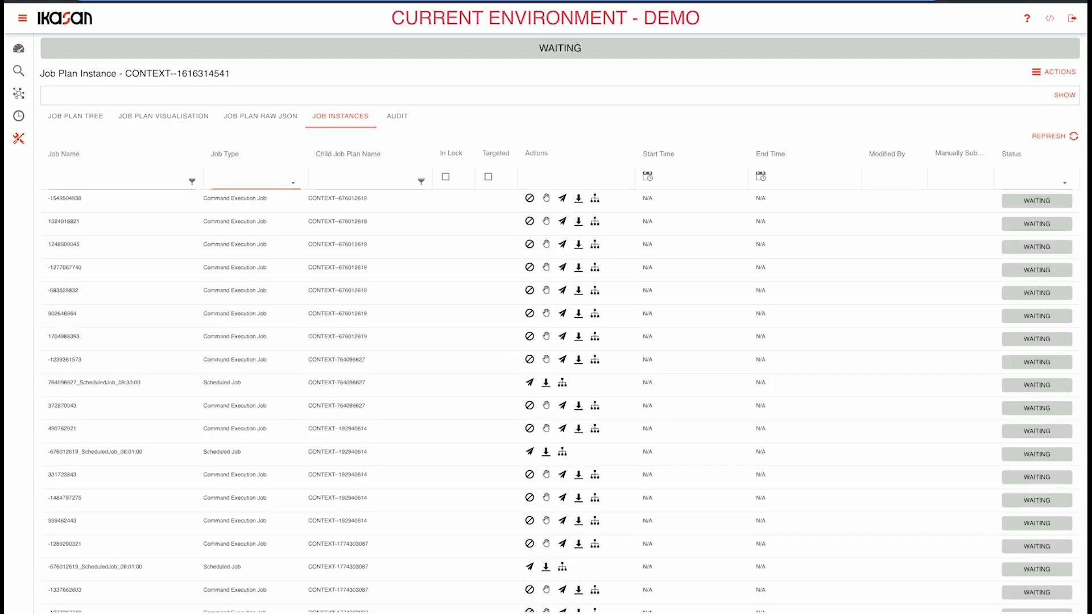
# - Filter the job instances by type File Watcher Job, Command Execution Job and Scheduled Job in turn, ending with no type filter
pyautogui.click(292, 184)
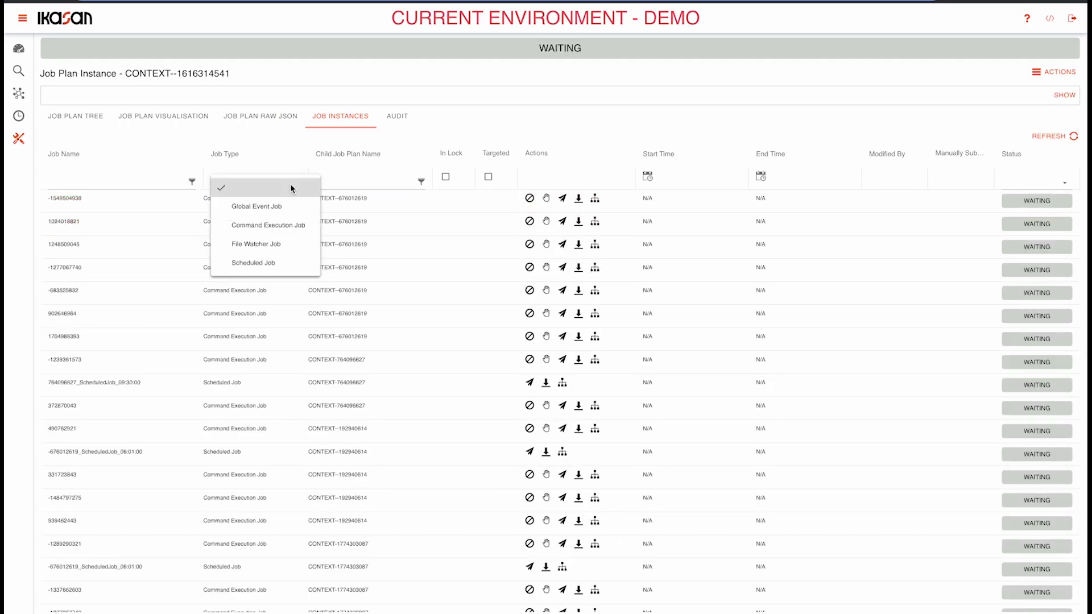
pyautogui.click(269, 243)
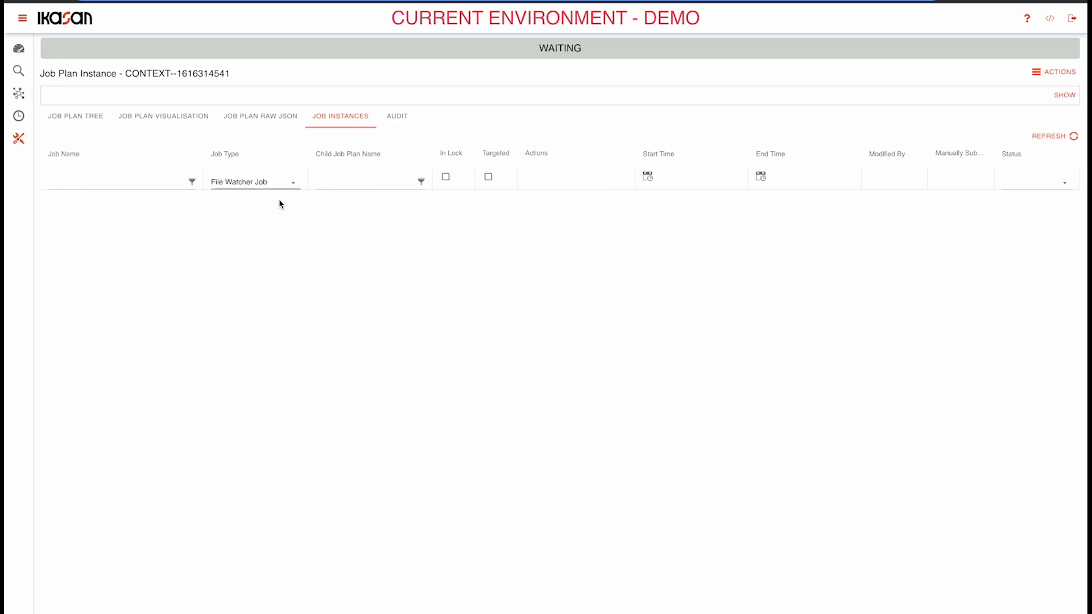
pyautogui.click(287, 185)
pyautogui.click(268, 221)
pyautogui.click(290, 185)
pyautogui.click(272, 265)
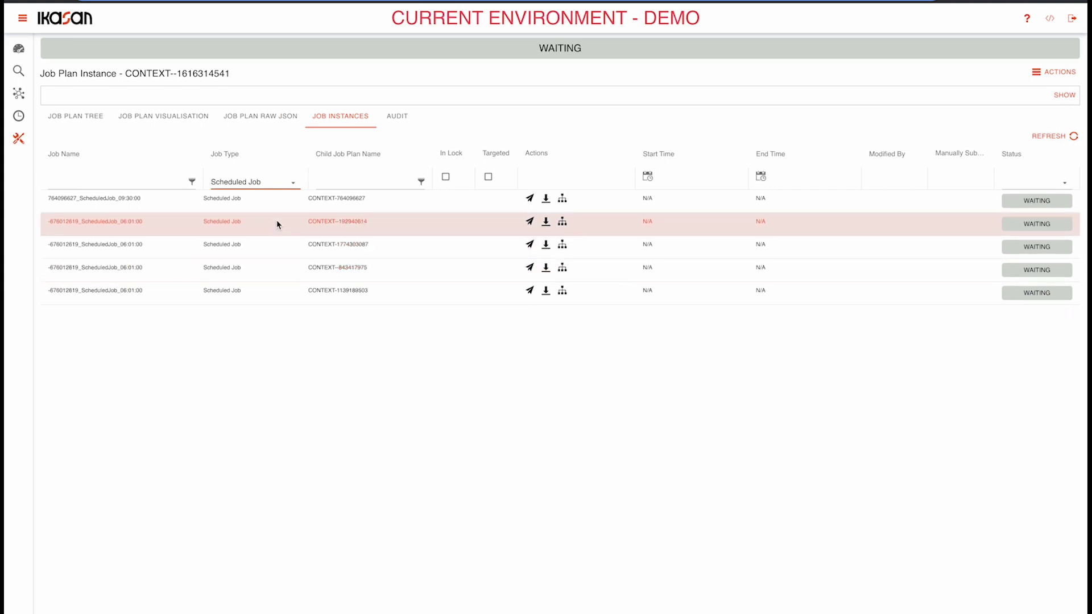
pyautogui.click(294, 184)
pyautogui.click(279, 190)
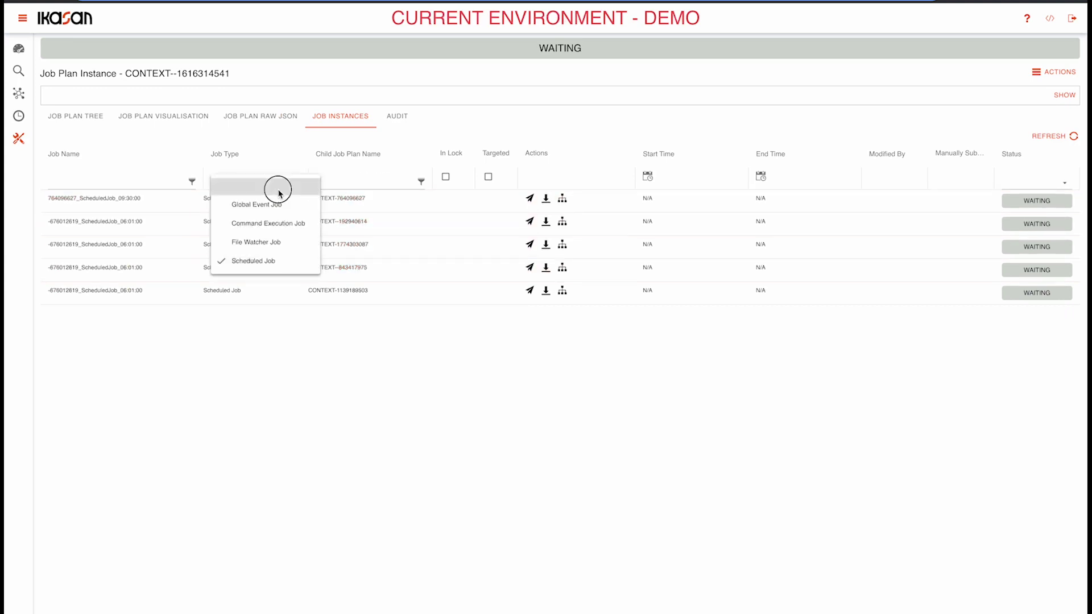
# - Filter the job instances by the child job plan name text 627 and clear that filter again
pyautogui.click(357, 181)
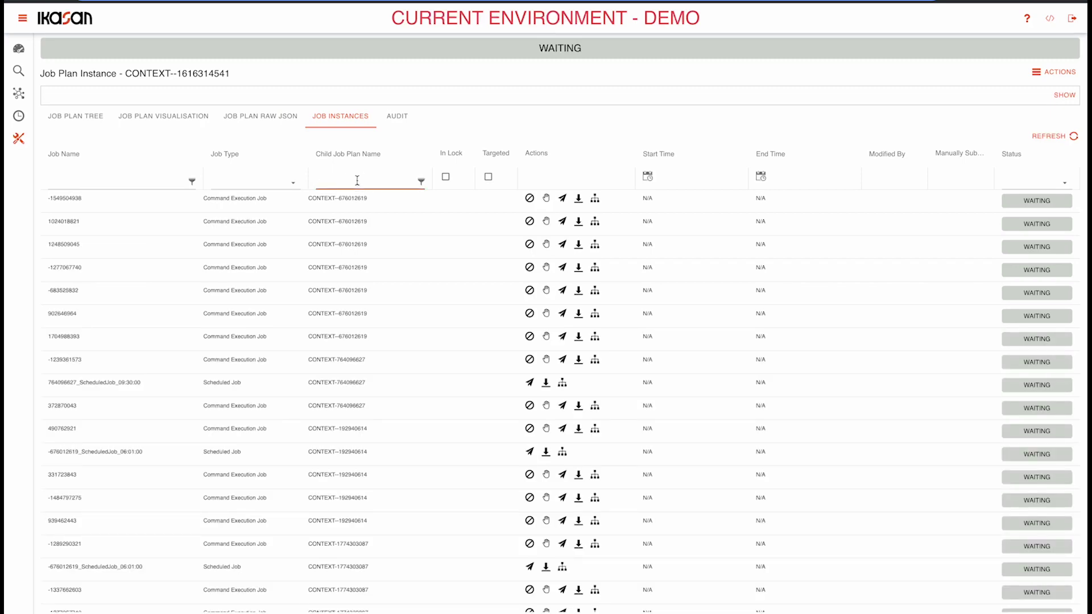
pyautogui.write('627')
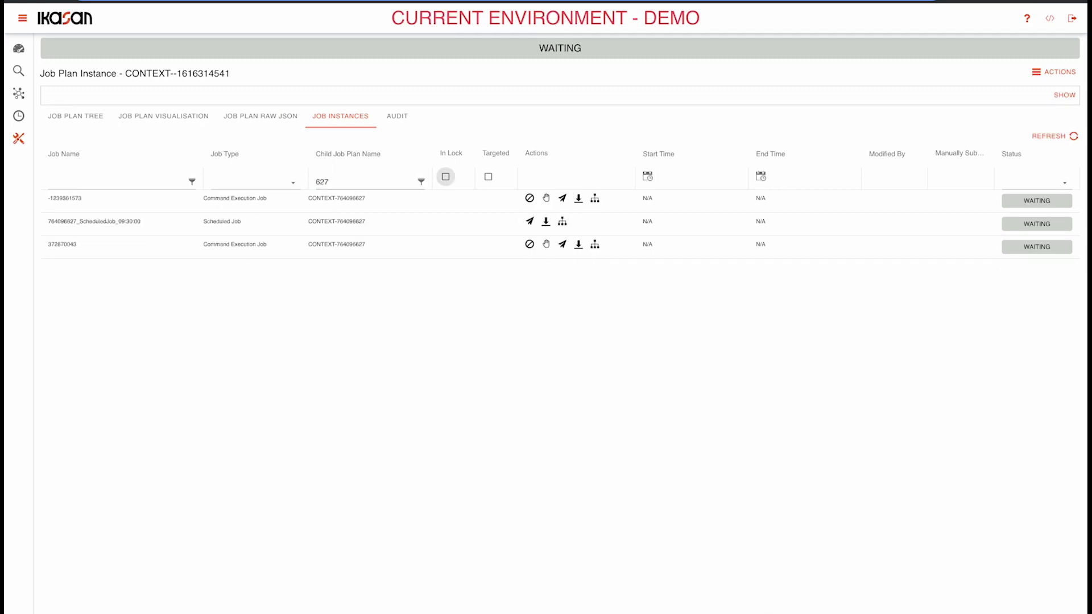
pyautogui.click(364, 176)
pyautogui.press('BackSpace')
pyautogui.press('BackSpace')
pyautogui.press('BackSpace')
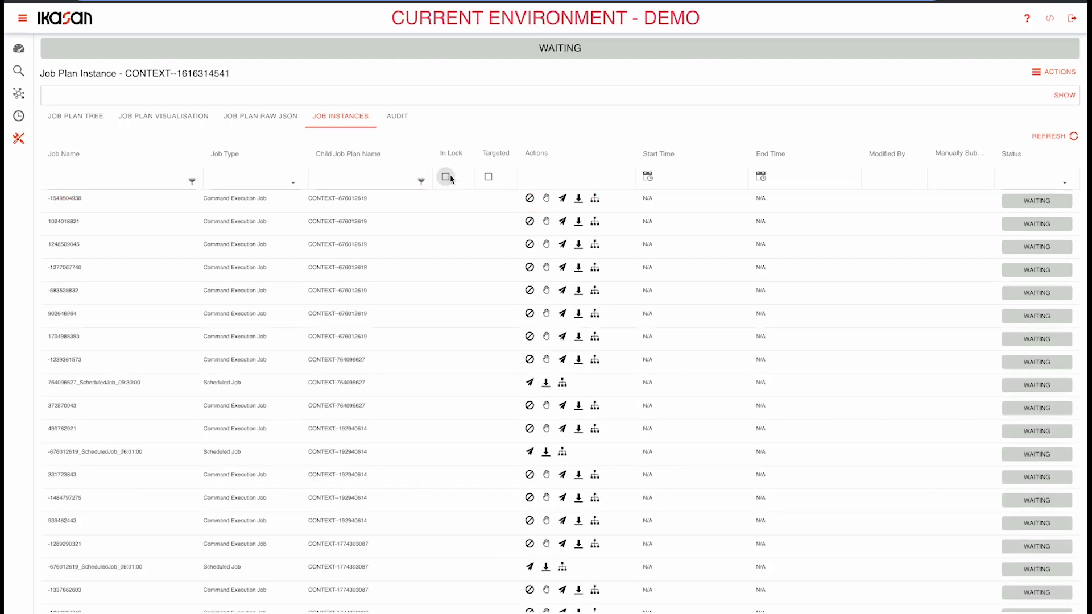
# - Switch the In Lock filter on and off, and do the same with the Targeted filter
pyautogui.click(446, 177)
pyautogui.click(446, 177)
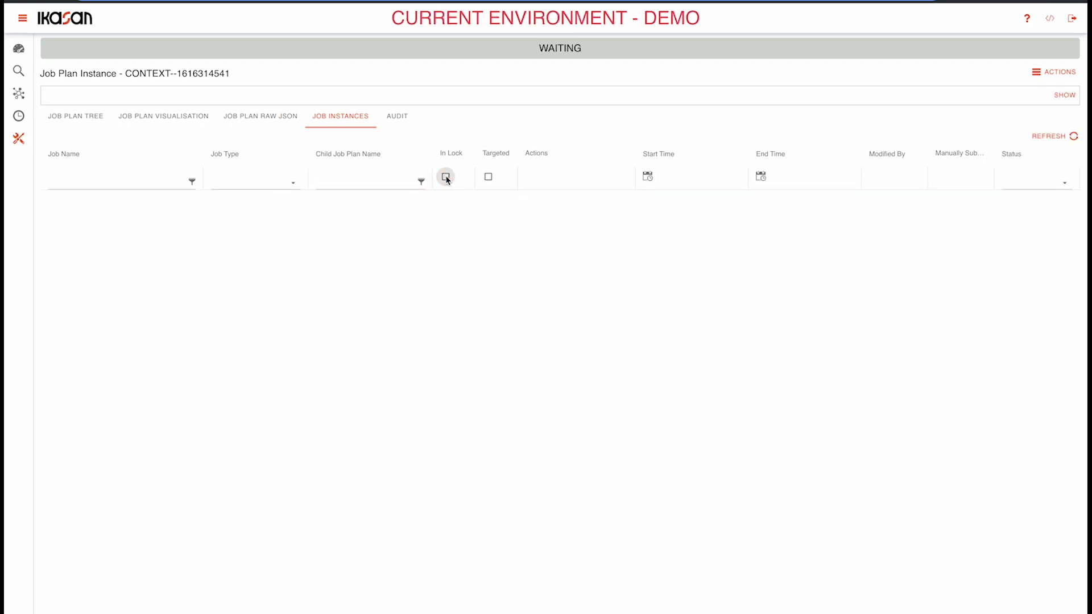
pyautogui.click(487, 177)
pyautogui.click(488, 177)
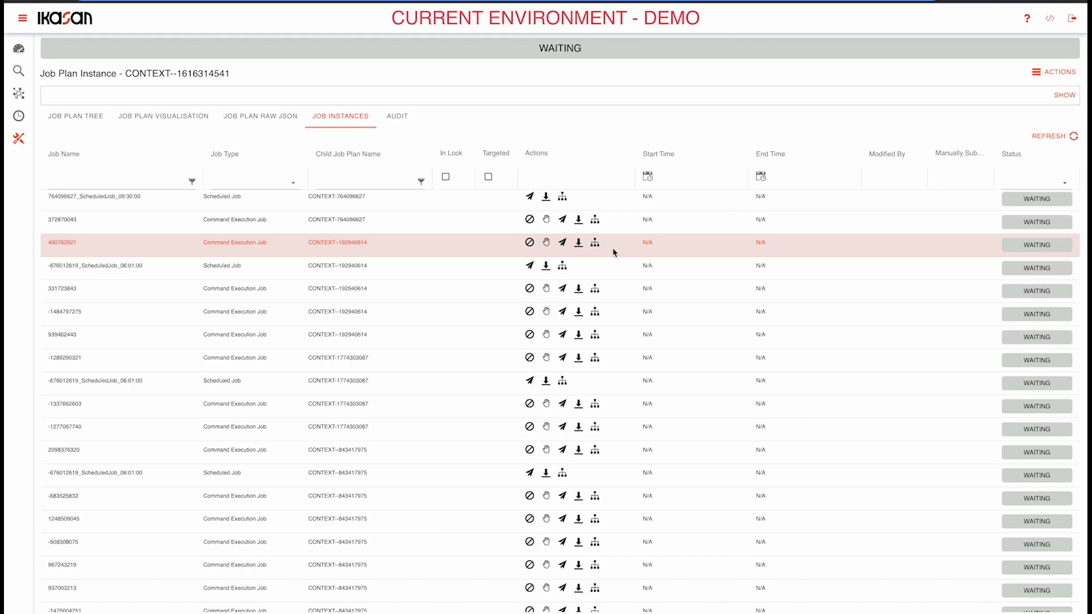
# - Filter the job instances by the status RUNNING and reset the status filter to blank
pyautogui.click(1066, 185)
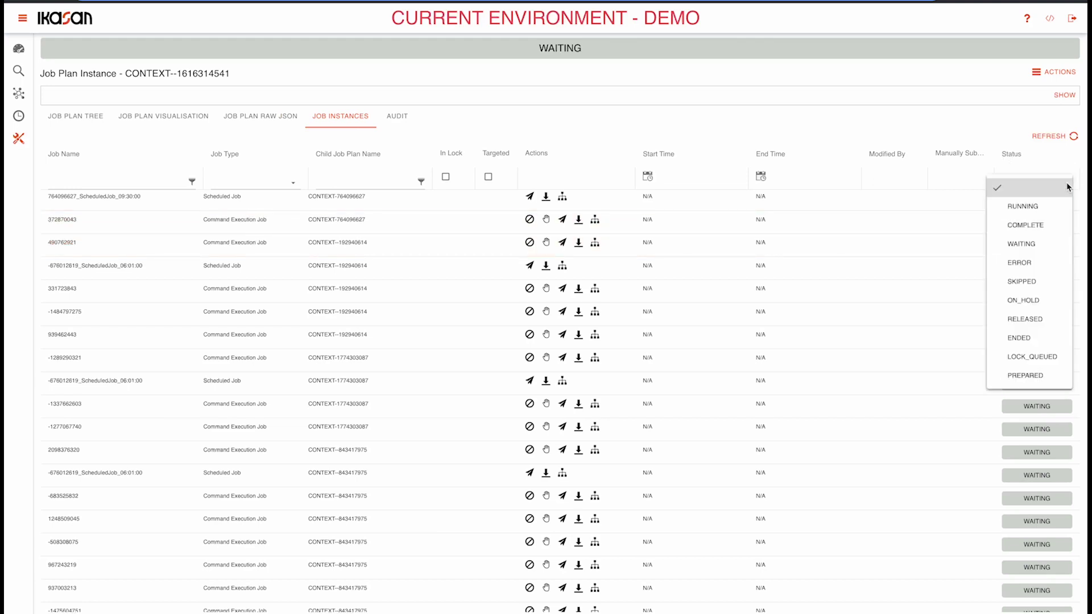
pyautogui.click(1035, 206)
pyautogui.click(1055, 185)
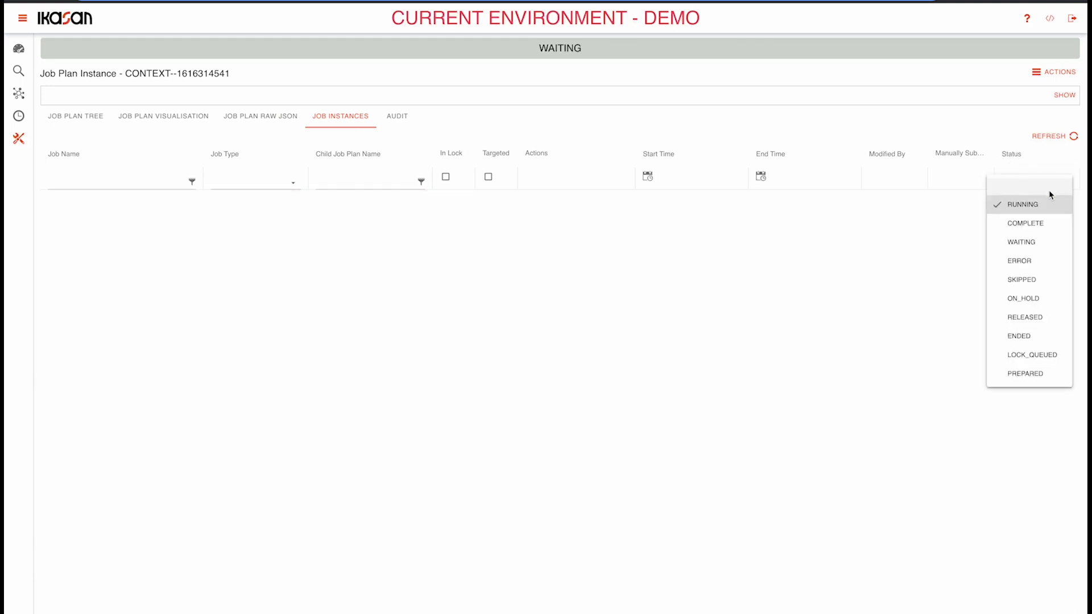
pyautogui.click(1049, 192)
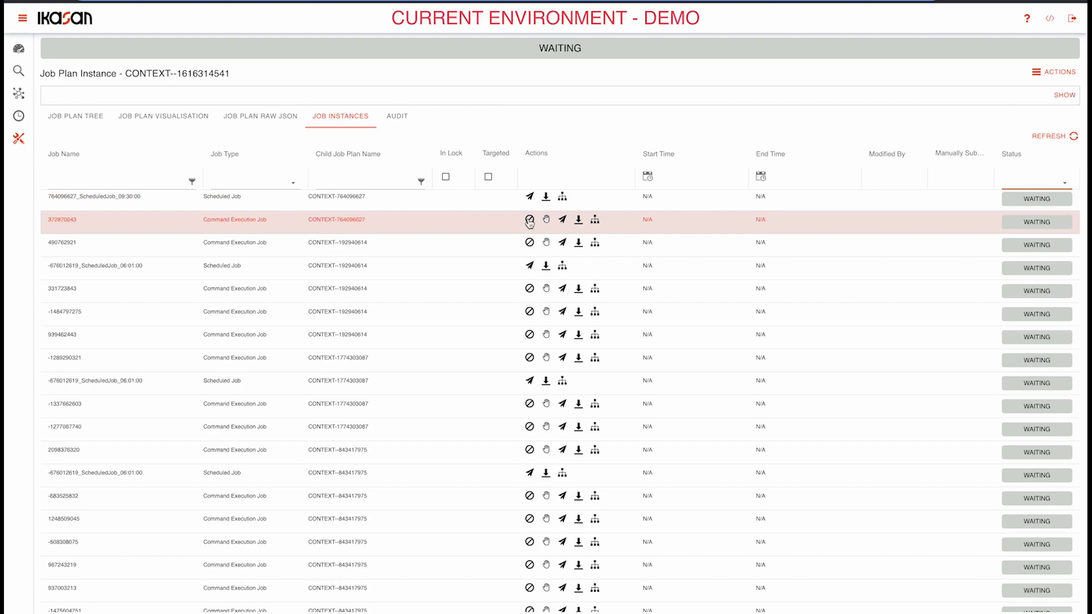
# - With only Command Execution Job instances listed, skip job 372870043 and enable it again, confirming both actions
pyautogui.click(292, 182)
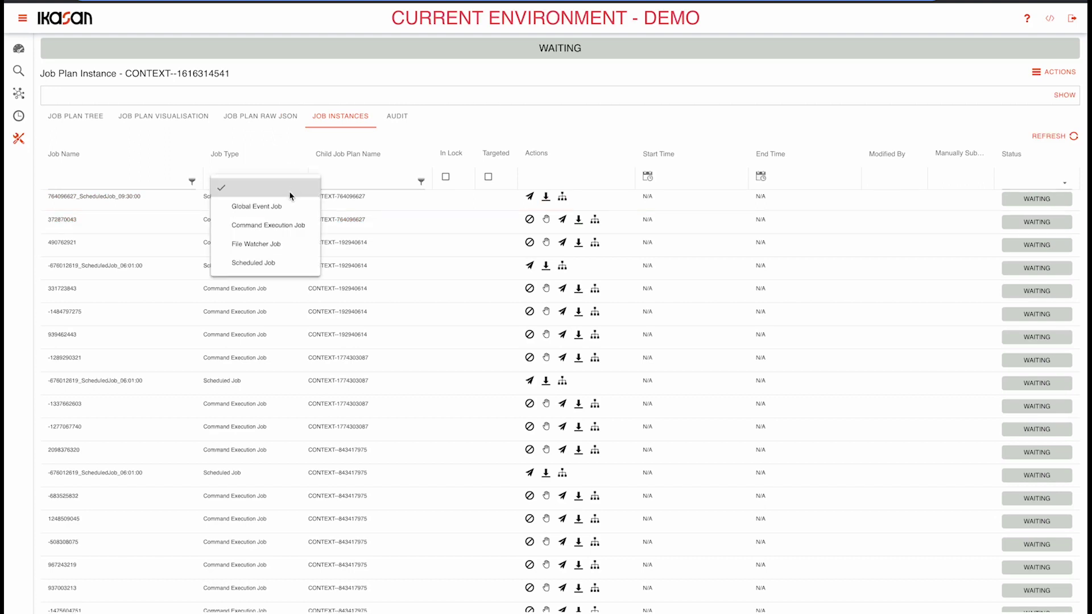
pyautogui.click(281, 224)
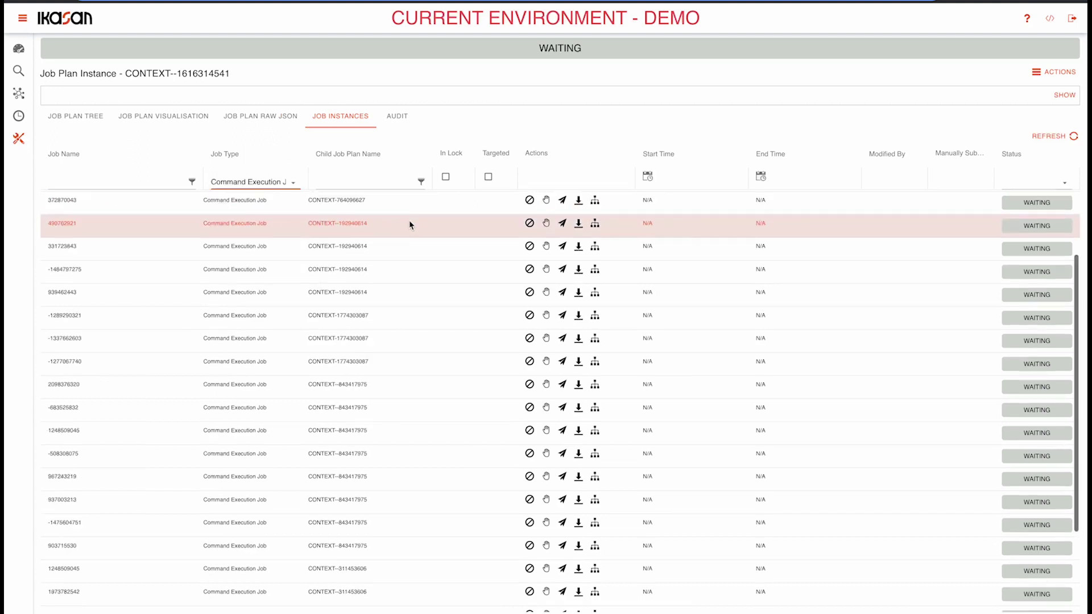
pyautogui.click(530, 201)
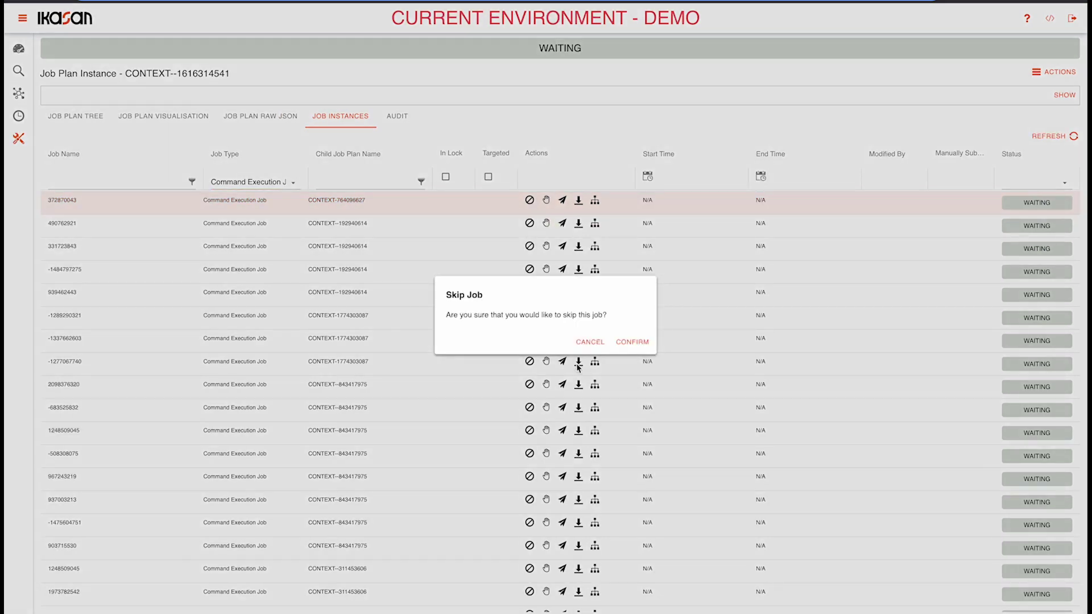
pyautogui.click(631, 342)
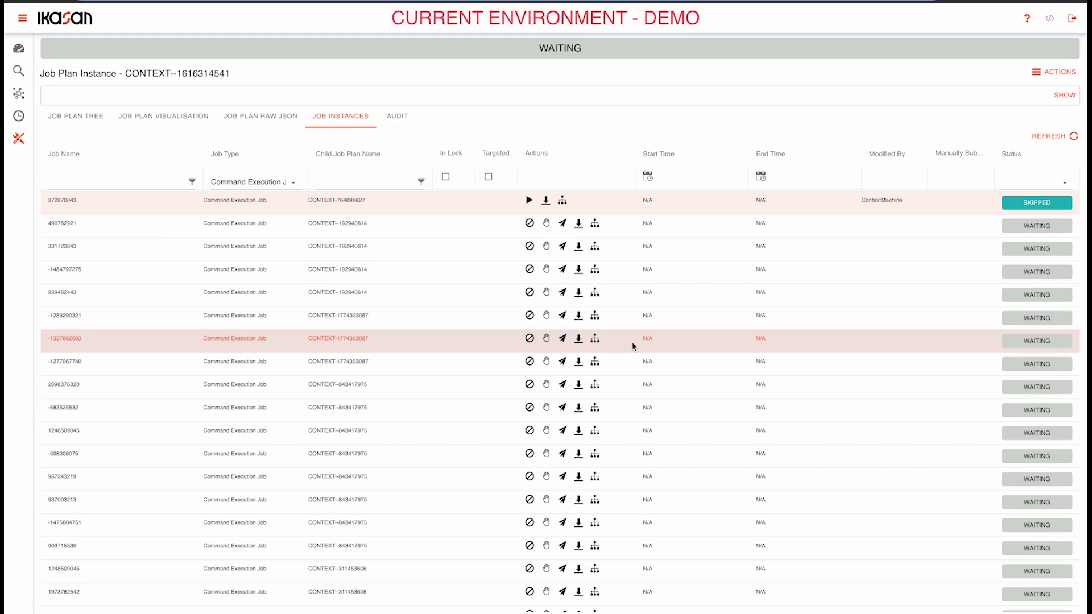
pyautogui.click(529, 200)
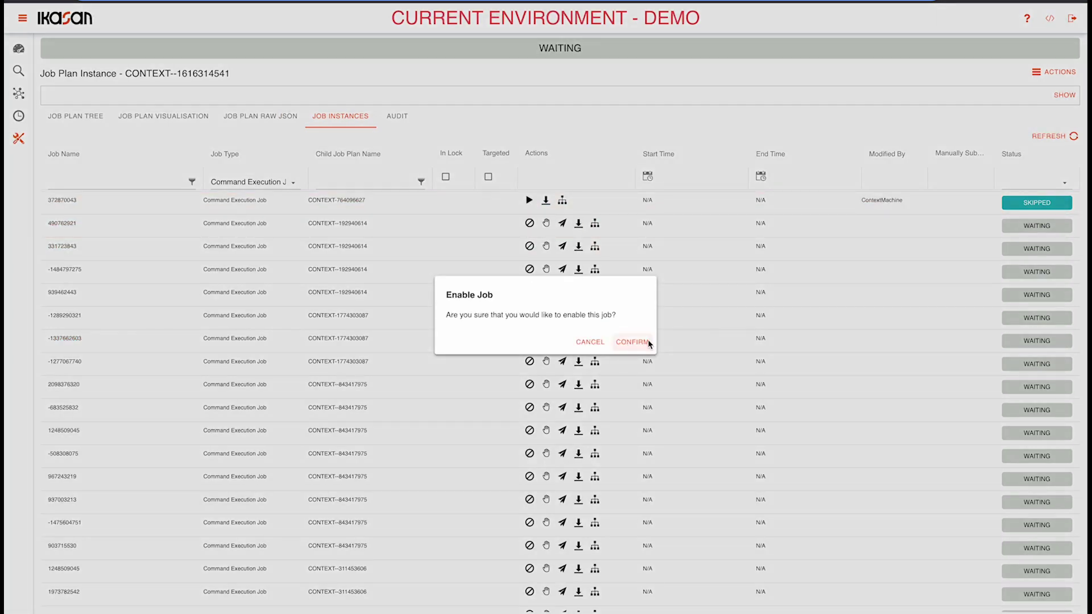
pyautogui.click(648, 343)
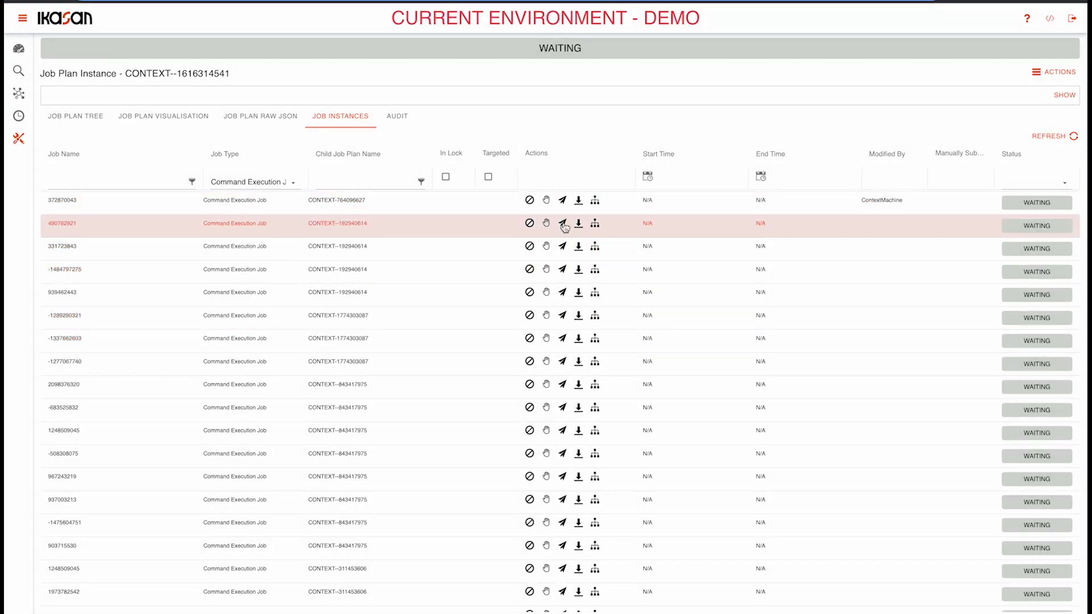
# - Put job 372870043 on hold and release it again, confirming both actions
pyautogui.click(547, 200)
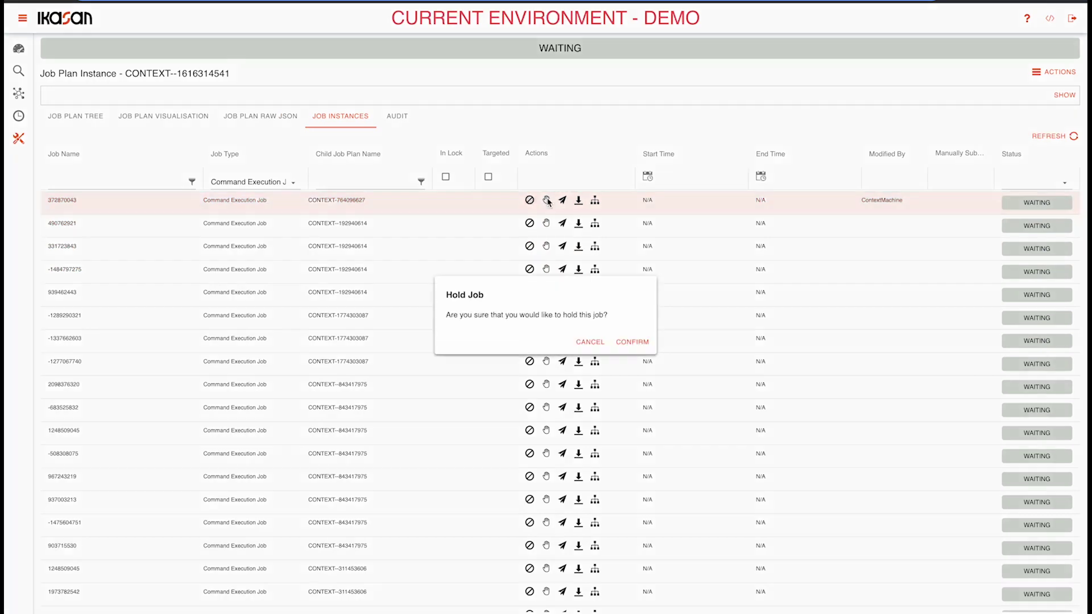
pyautogui.click(638, 341)
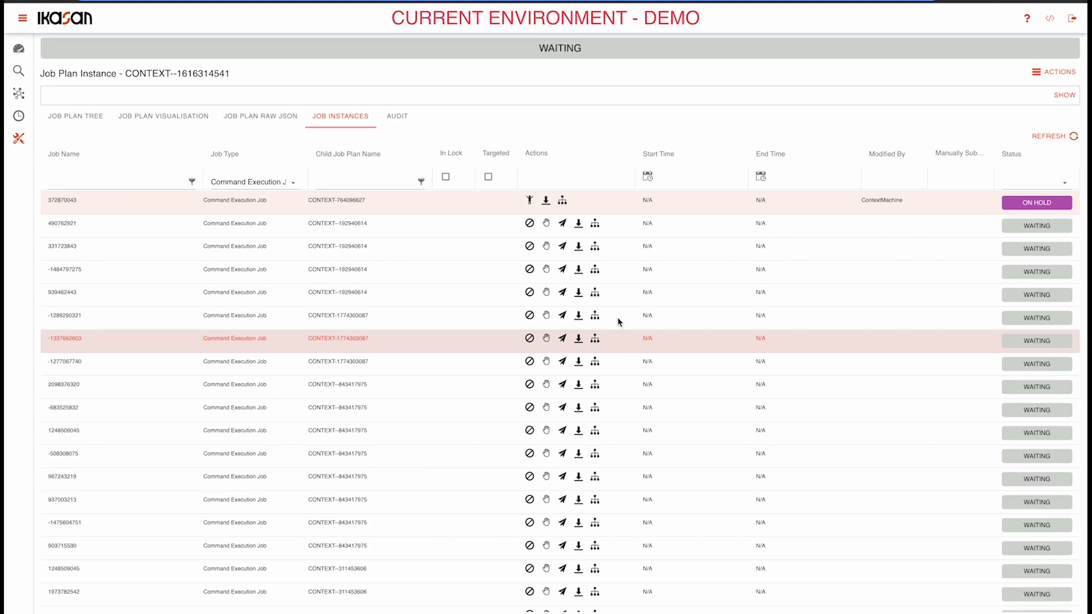
pyautogui.click(530, 201)
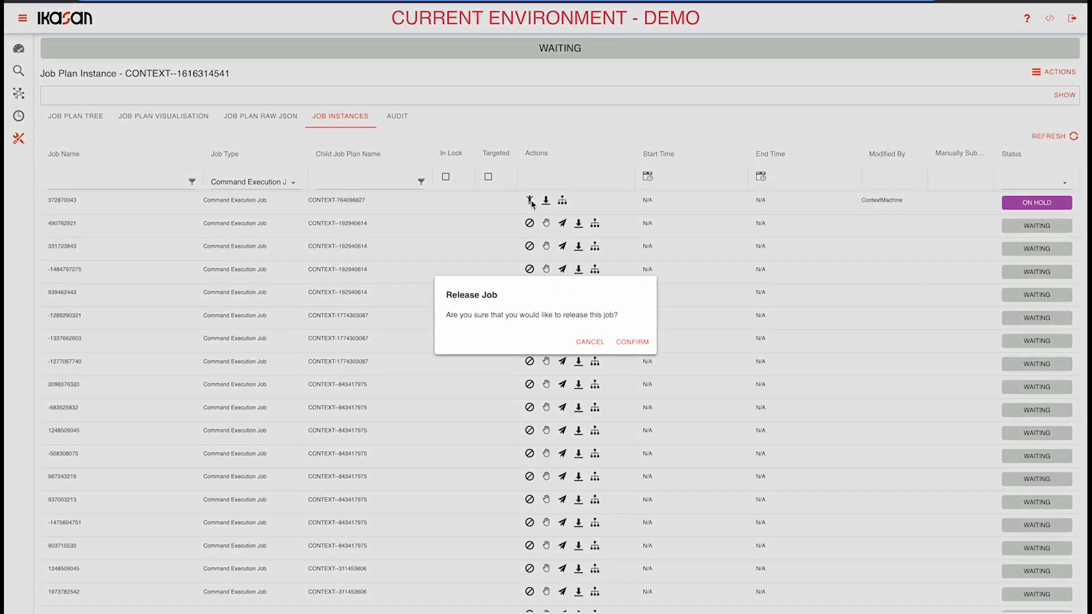
pyautogui.click(637, 342)
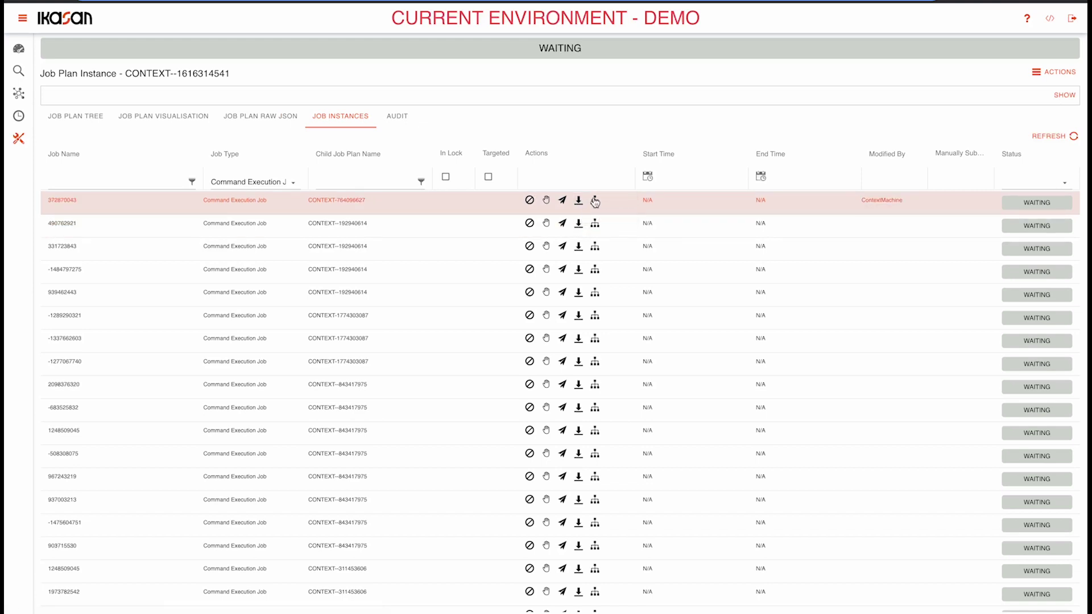
# - View job 372870043 in the job plan visualisation and close the visualisation
pyautogui.click(594, 202)
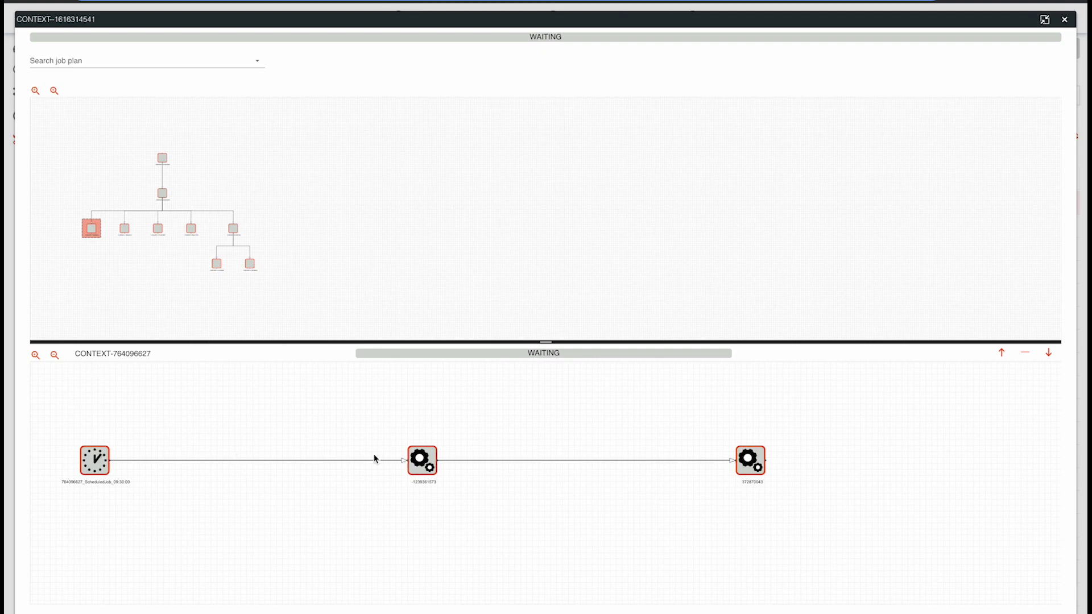
pyautogui.click(1064, 20)
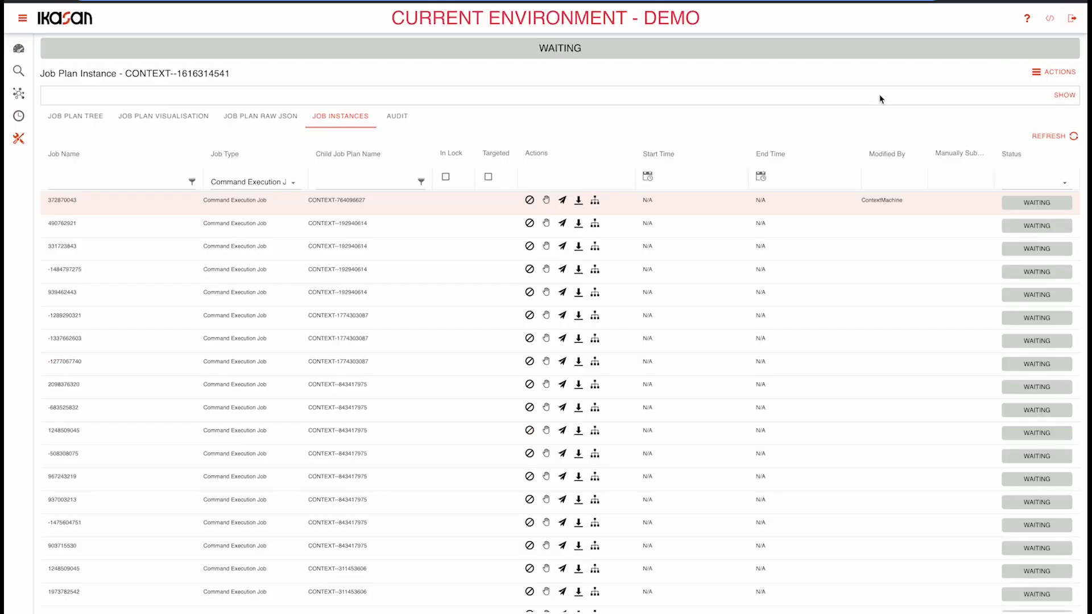
# - Filter the job instances by type Scheduled Job, view 764096627_ScheduledJob_09:30:00 in the job plan visualisation and close it
pyautogui.click(290, 190)
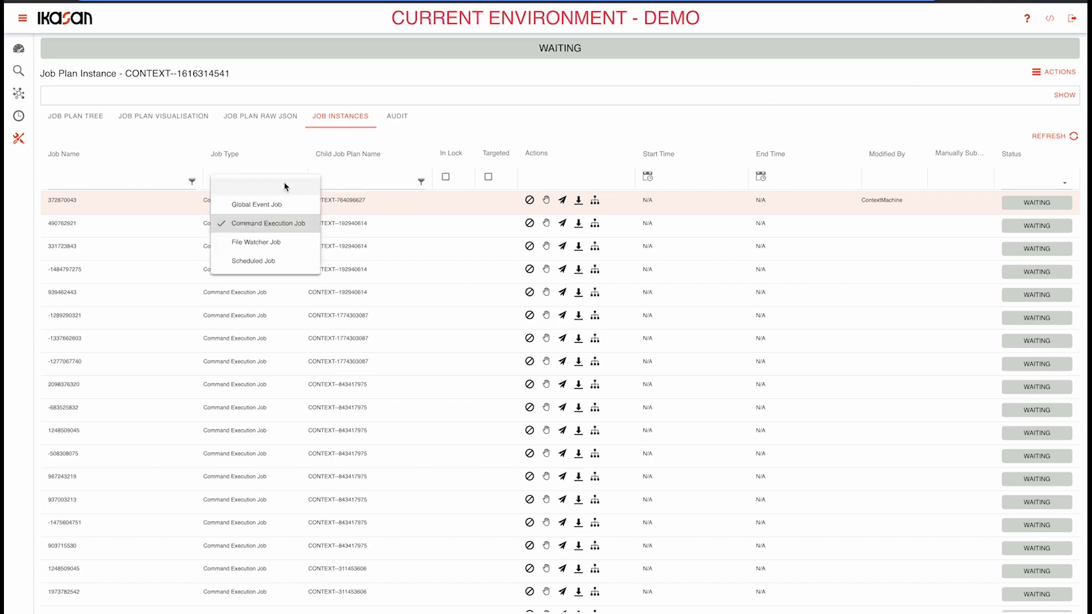
pyautogui.click(271, 261)
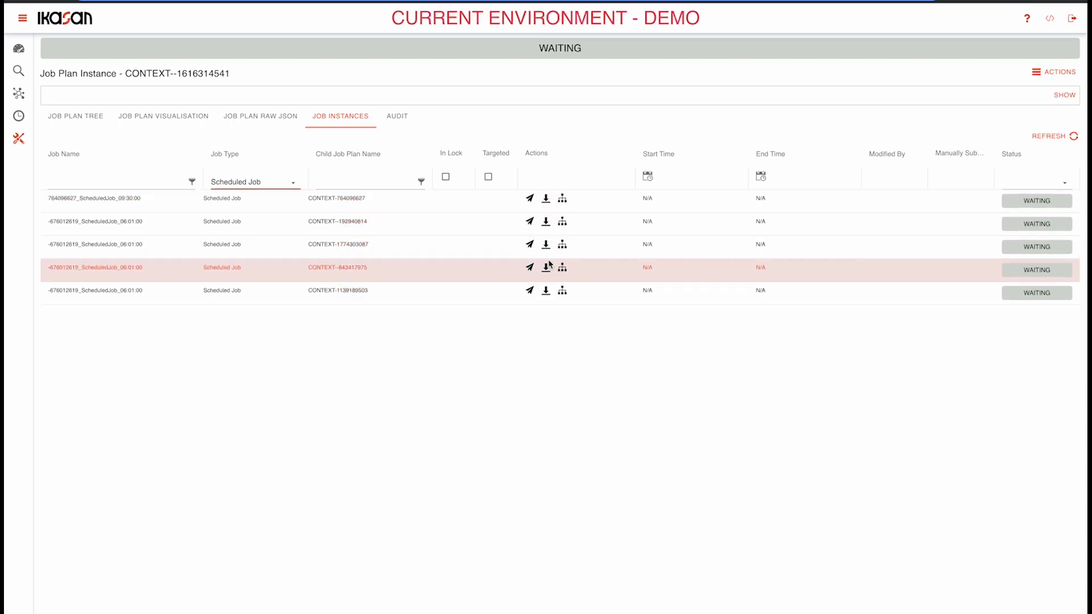
pyautogui.click(563, 202)
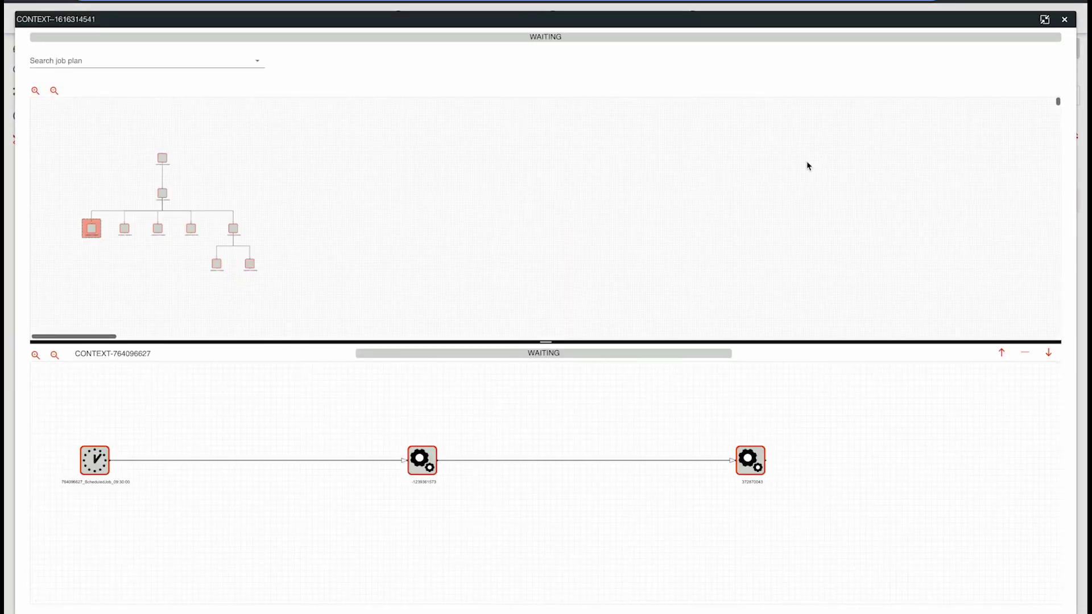
pyautogui.click(1065, 20)
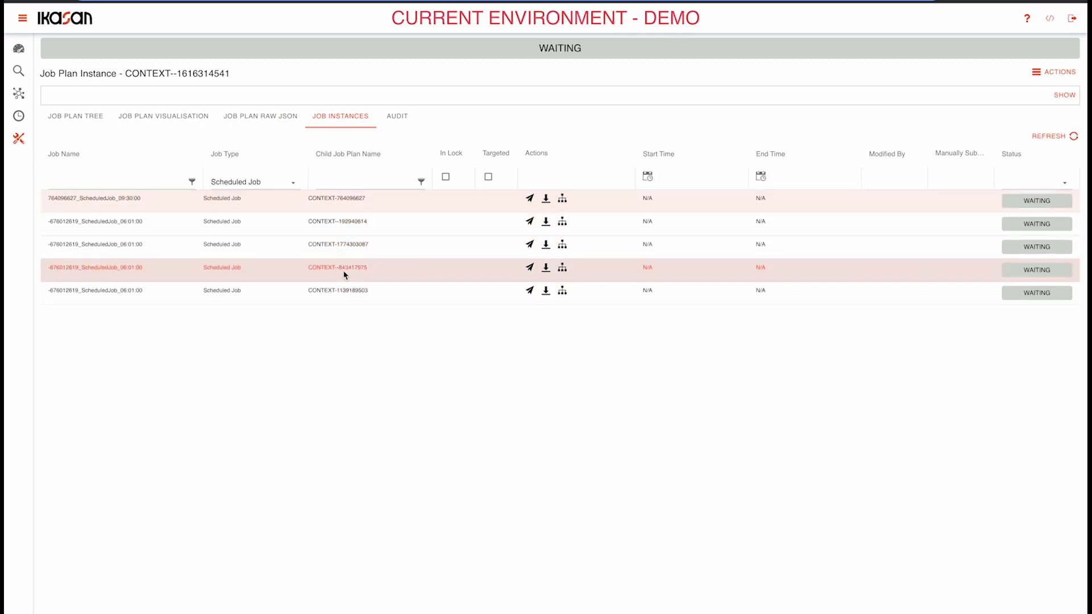
# - Submit the scheduled job in child job plan CONTEXT--192940614, confirming the submission, and reset the job type filter to blank
pyautogui.click(530, 222)
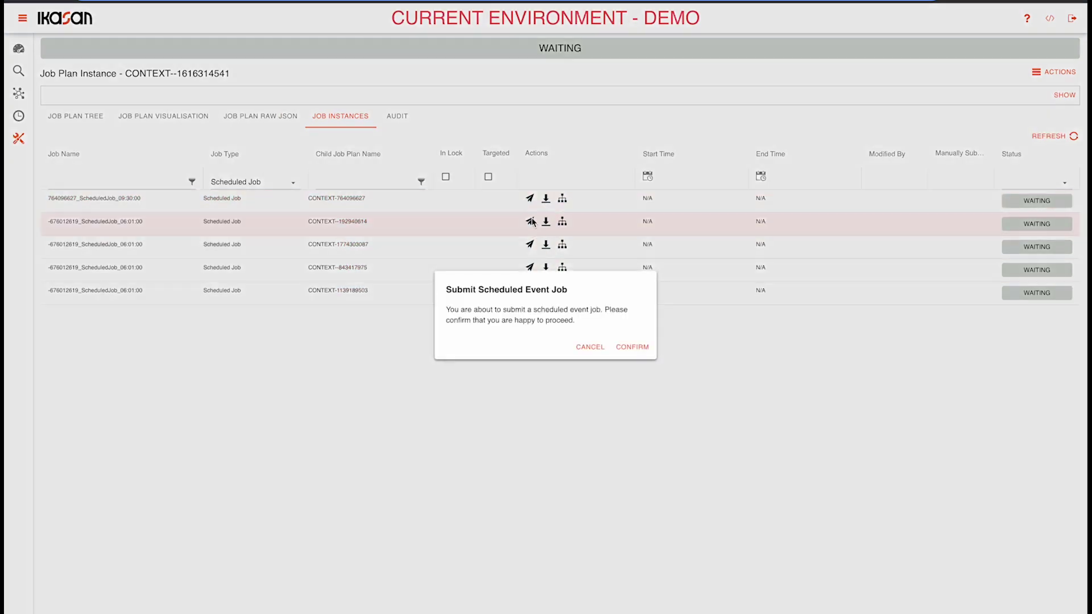
pyautogui.click(630, 349)
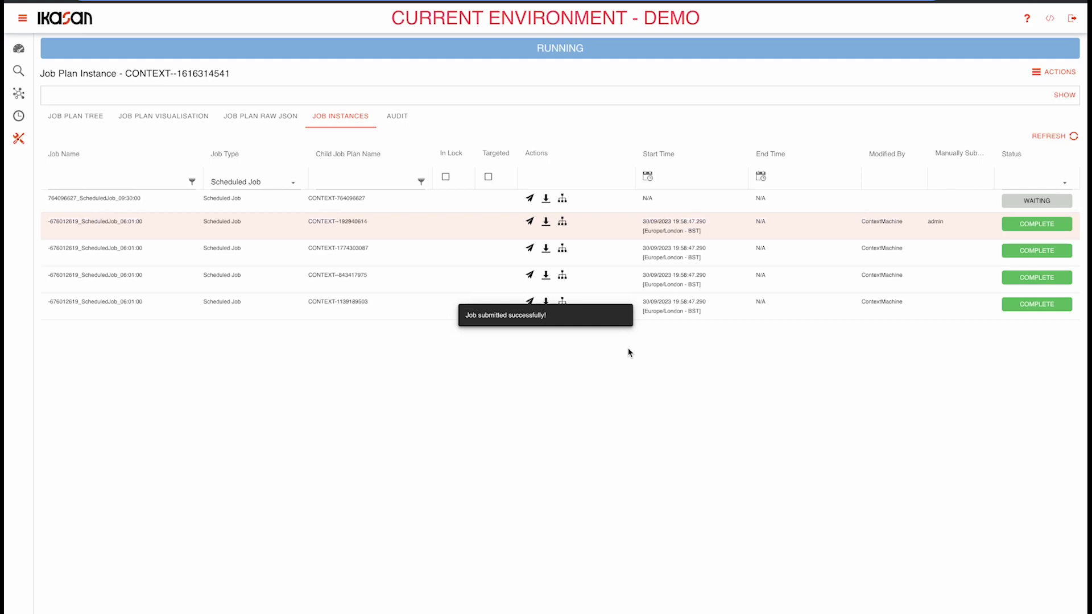
pyautogui.click(1045, 182)
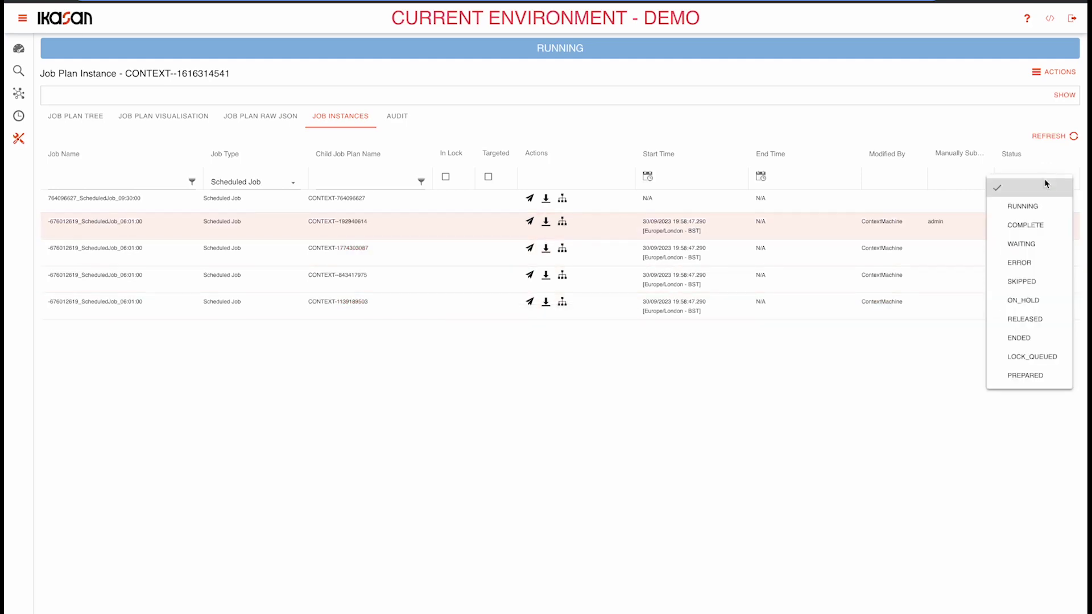
pyautogui.click(275, 180)
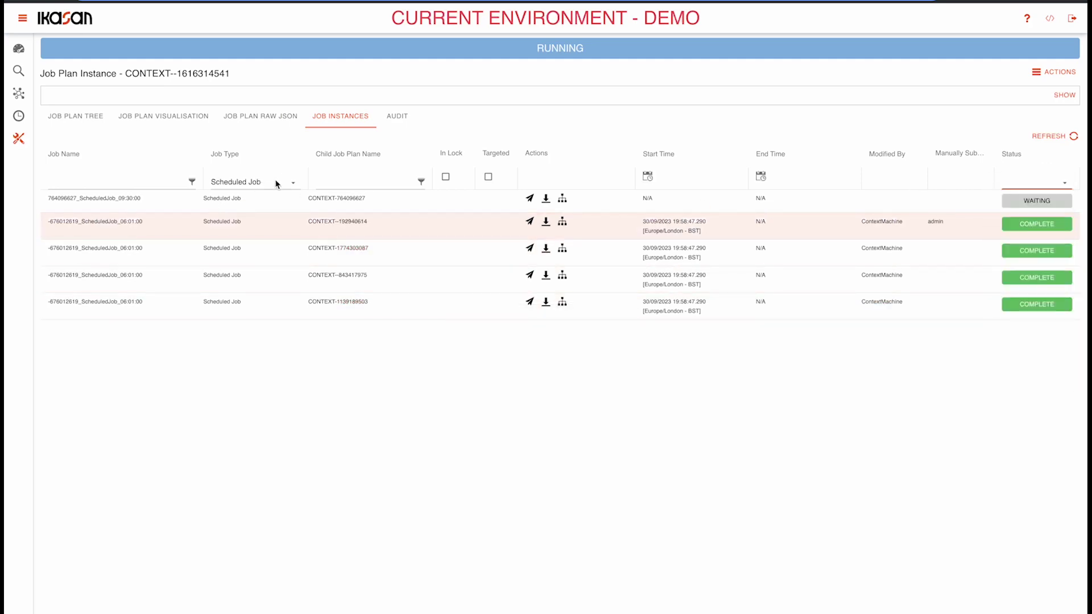
pyautogui.click(277, 184)
pyautogui.click(276, 184)
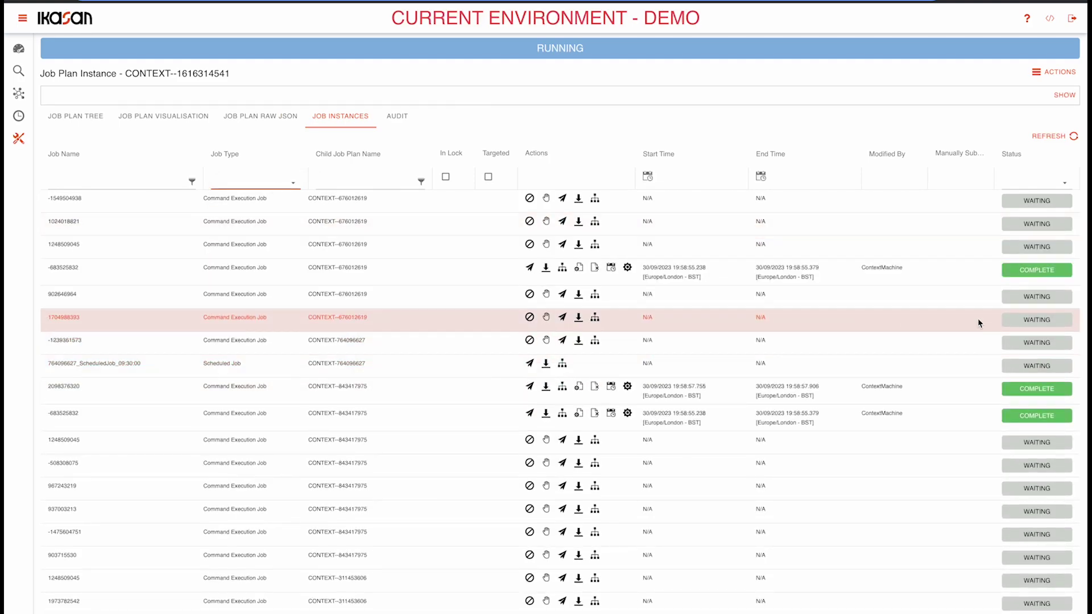
# - Examine the statuses and start and end times of the job instances throughout the list as the job plan runs
pyautogui.scroll(-3, 987, 293)
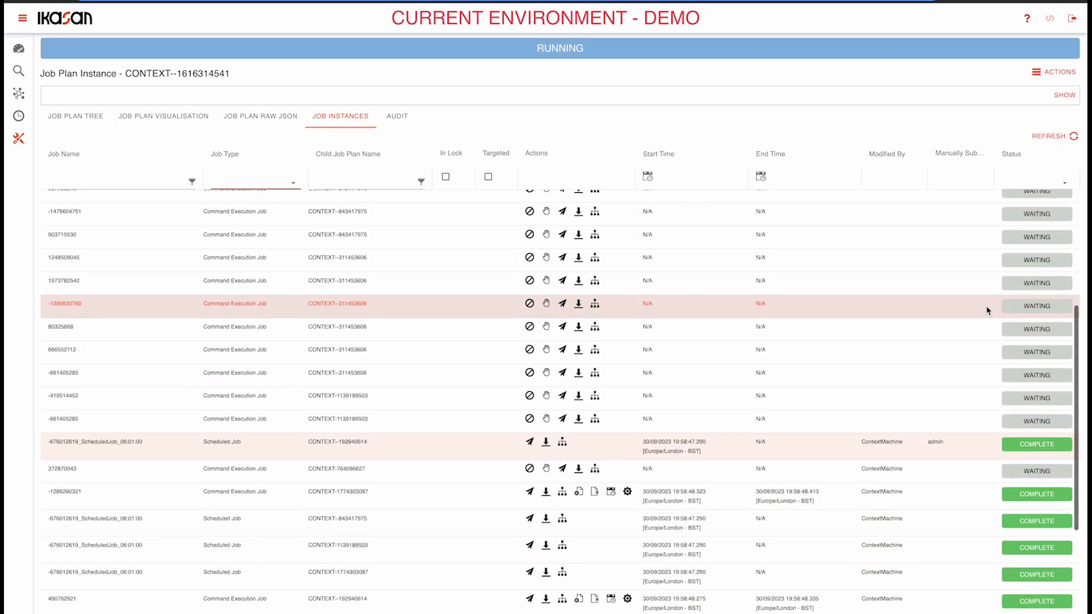
pyautogui.scroll(-2, 987, 309)
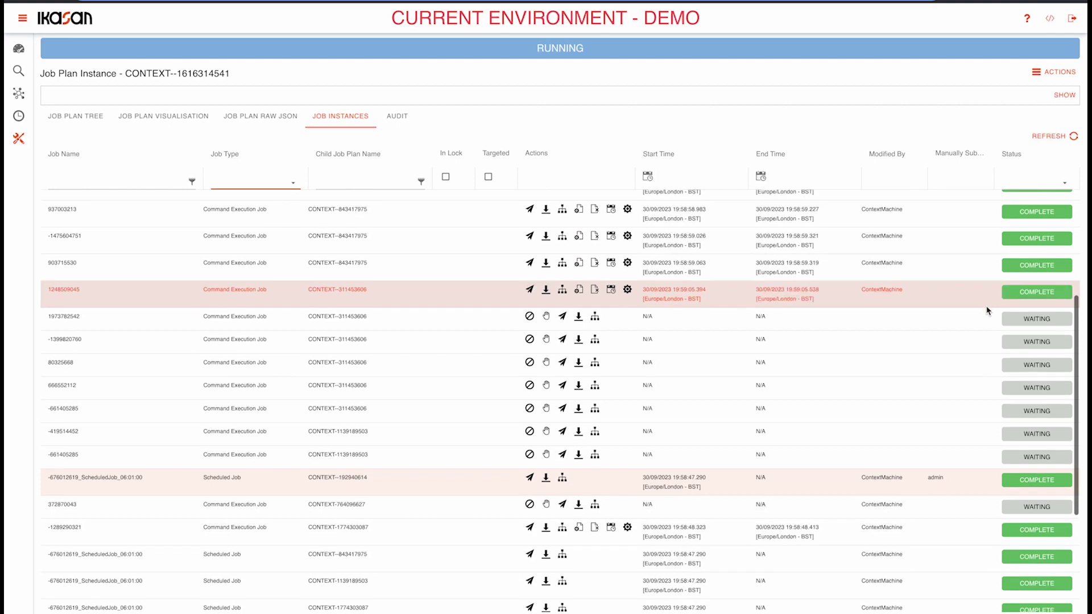
pyautogui.scroll(-1, 988, 311)
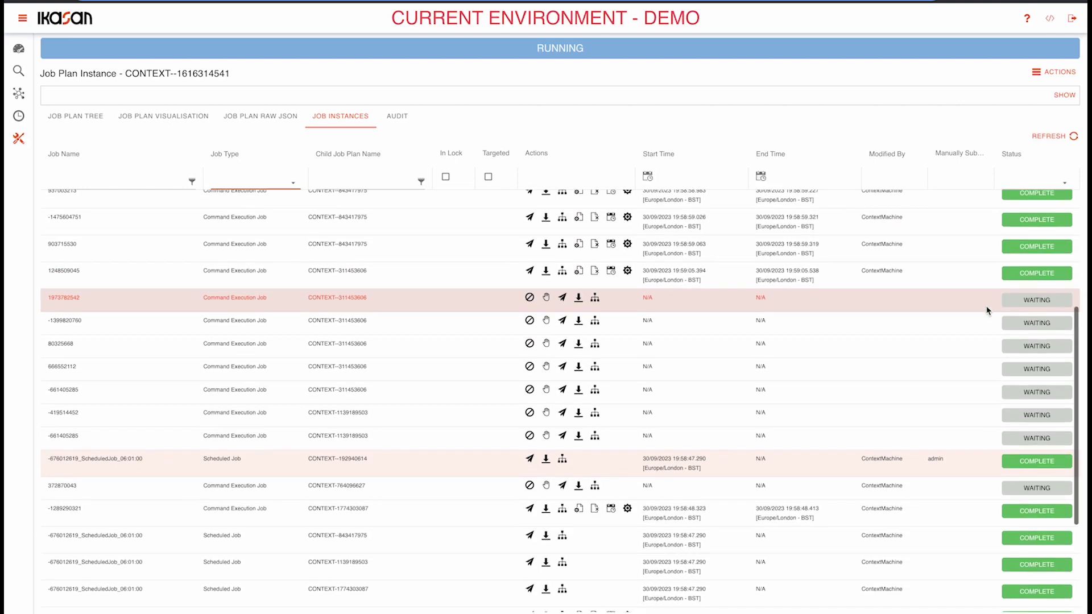
pyautogui.scroll(-1, 987, 311)
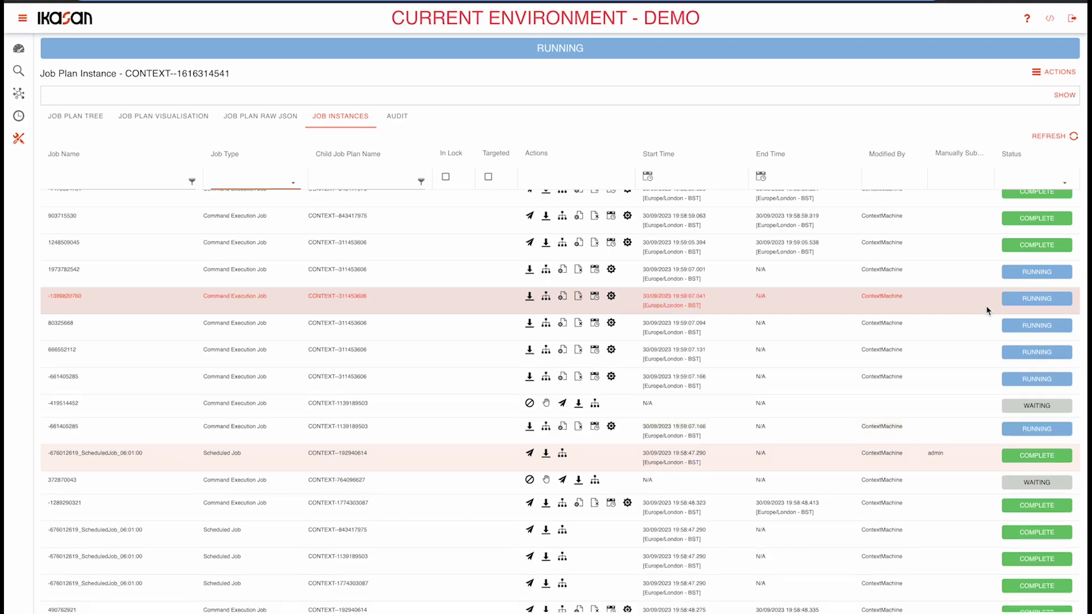
pyautogui.scroll(-3, 987, 311)
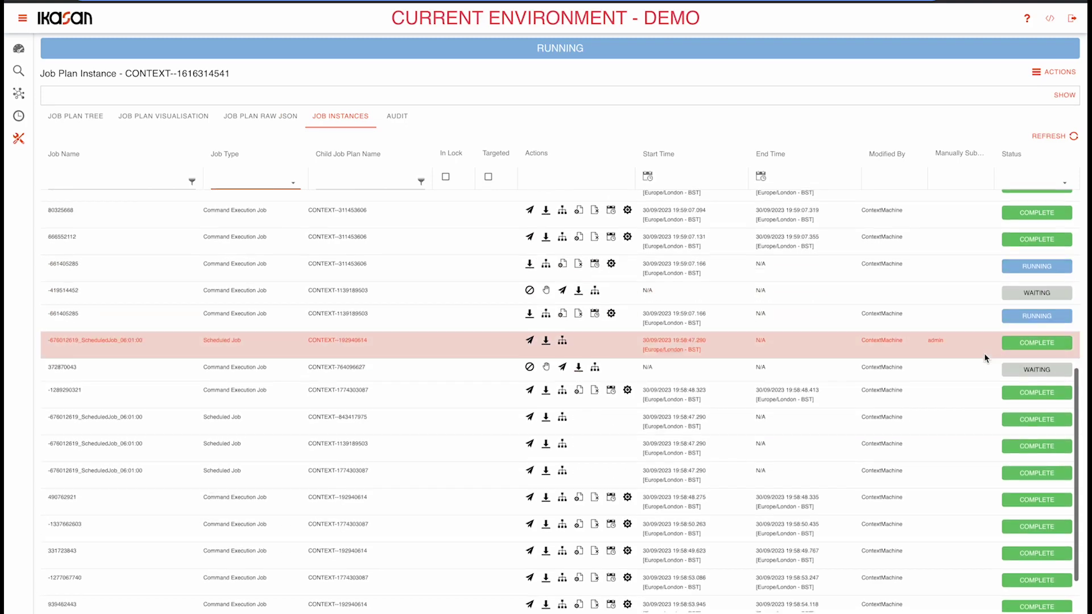
pyautogui.scroll(1, 985, 358)
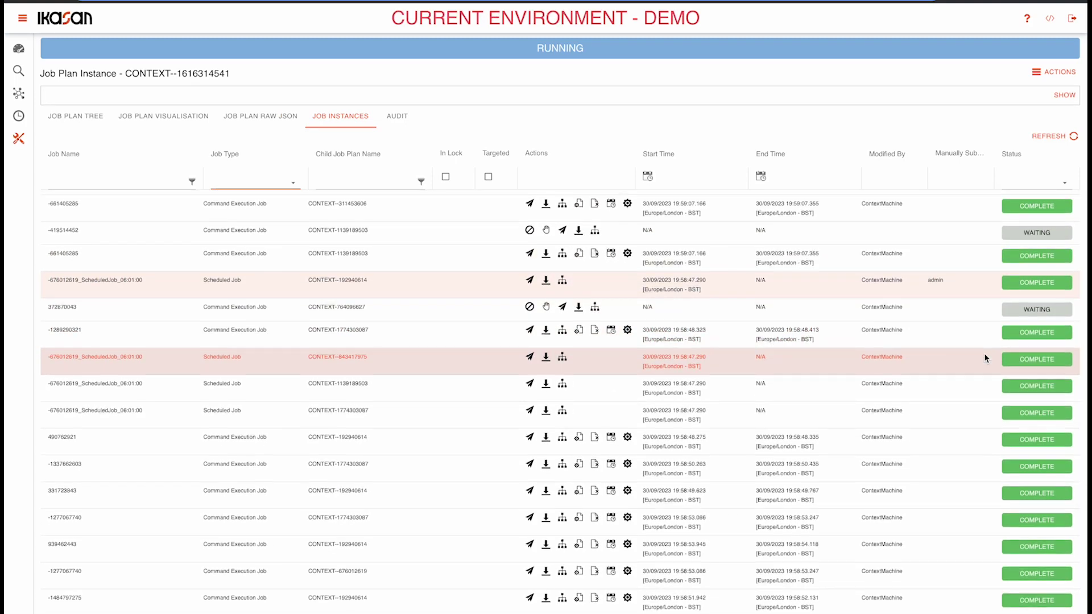
pyautogui.scroll(5, 985, 358)
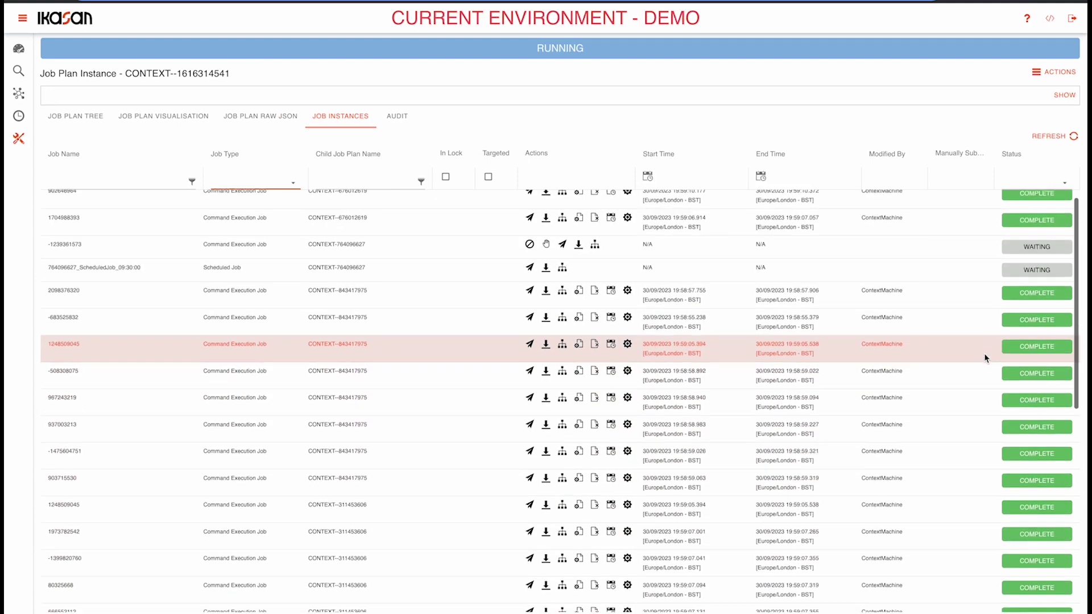
pyautogui.scroll(2, 985, 358)
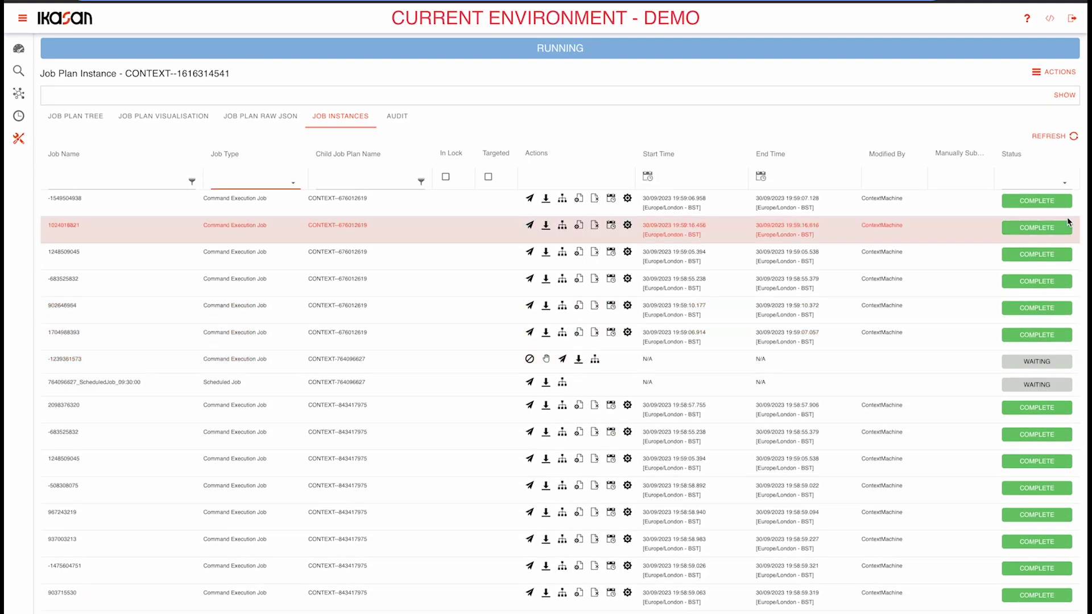
# - Filter the job instances by the status RUNNING, by COMPLETE, and finally by WAITING
pyautogui.click(1064, 182)
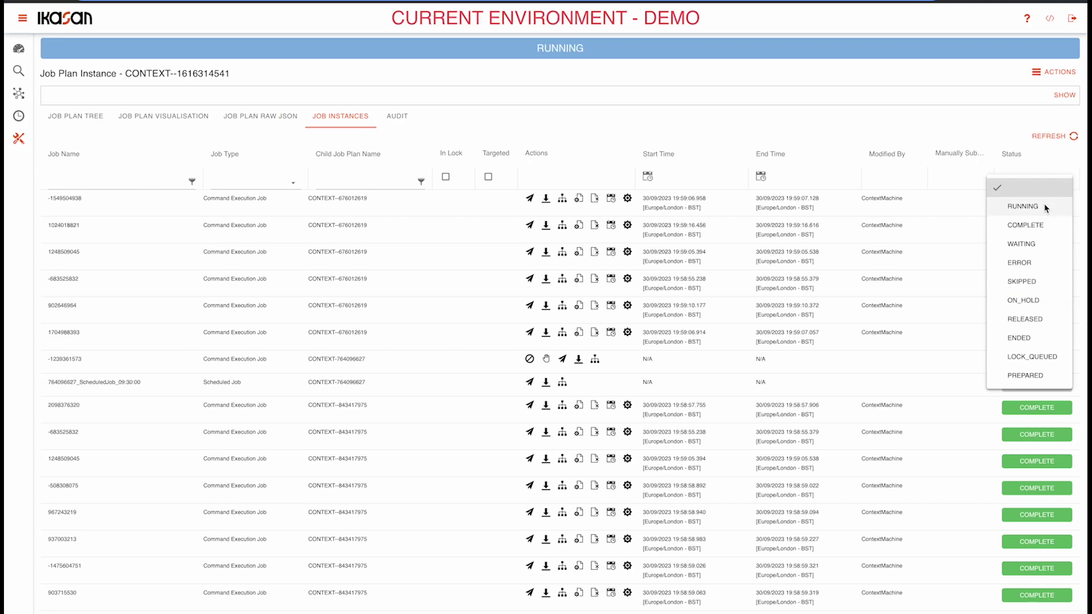
pyautogui.click(1048, 204)
pyautogui.click(1060, 186)
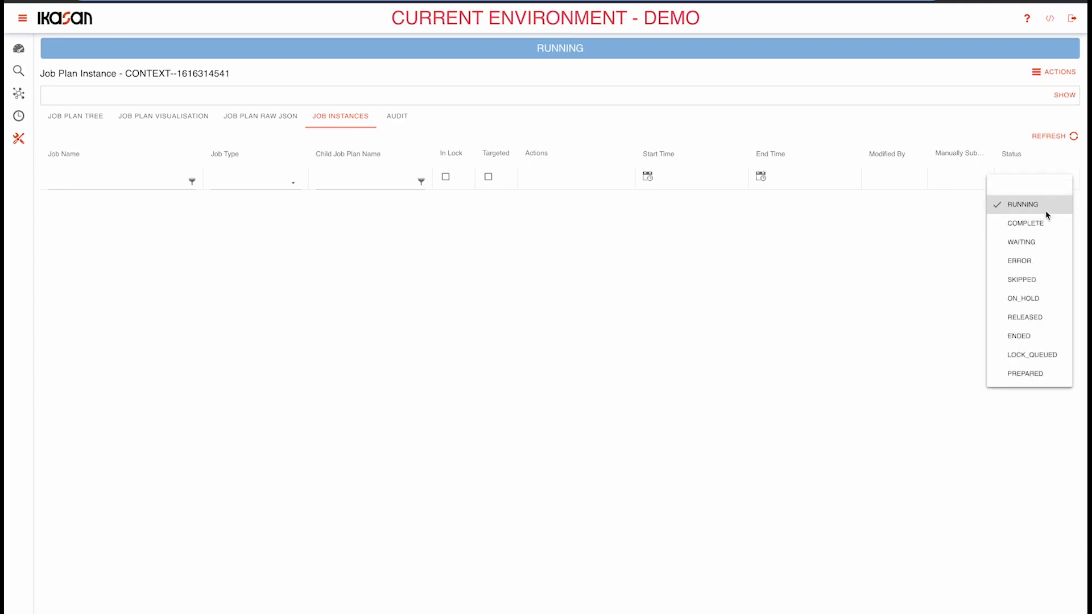
pyautogui.click(1040, 223)
pyautogui.click(1045, 182)
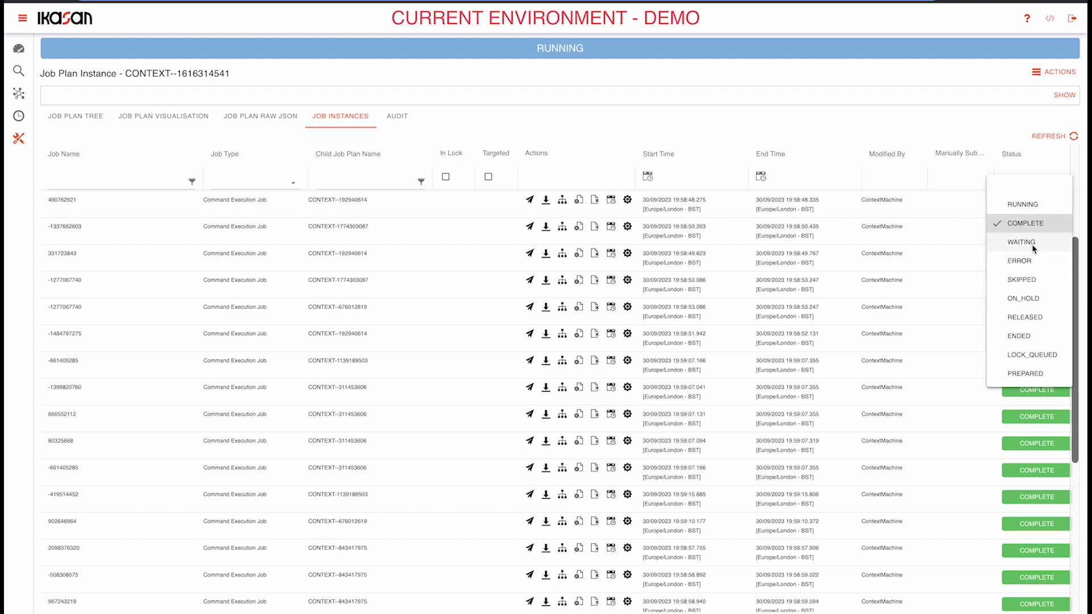
pyautogui.click(1031, 242)
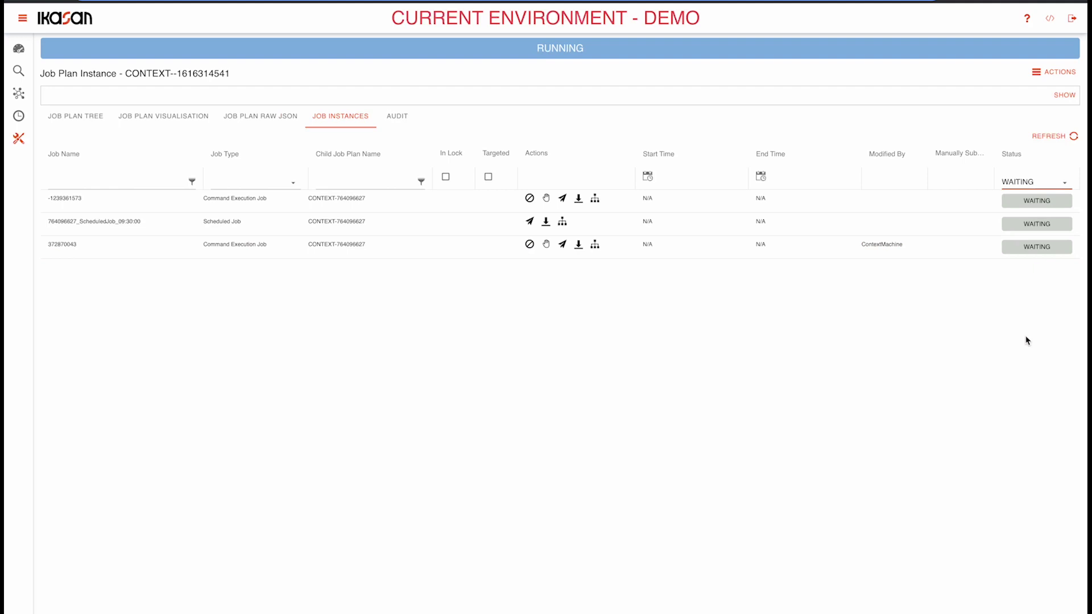
# - Submit 764096627_ScheduledJob_09:30:00, confirming the submission, and reset the status filter to blank
pyautogui.click(528, 223)
pyautogui.click(645, 348)
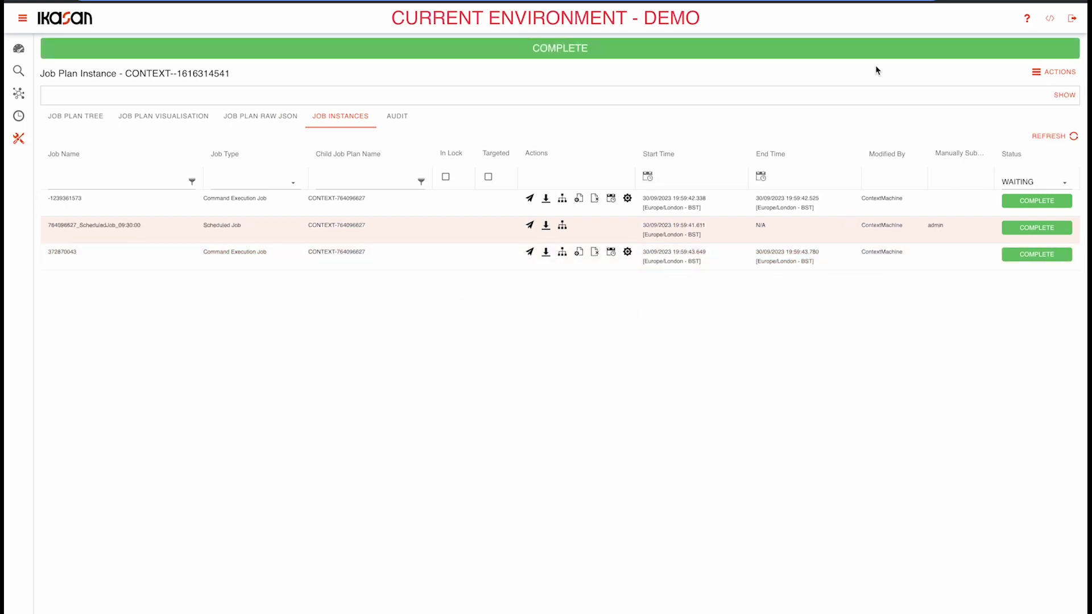
pyautogui.click(1055, 183)
pyautogui.click(1046, 196)
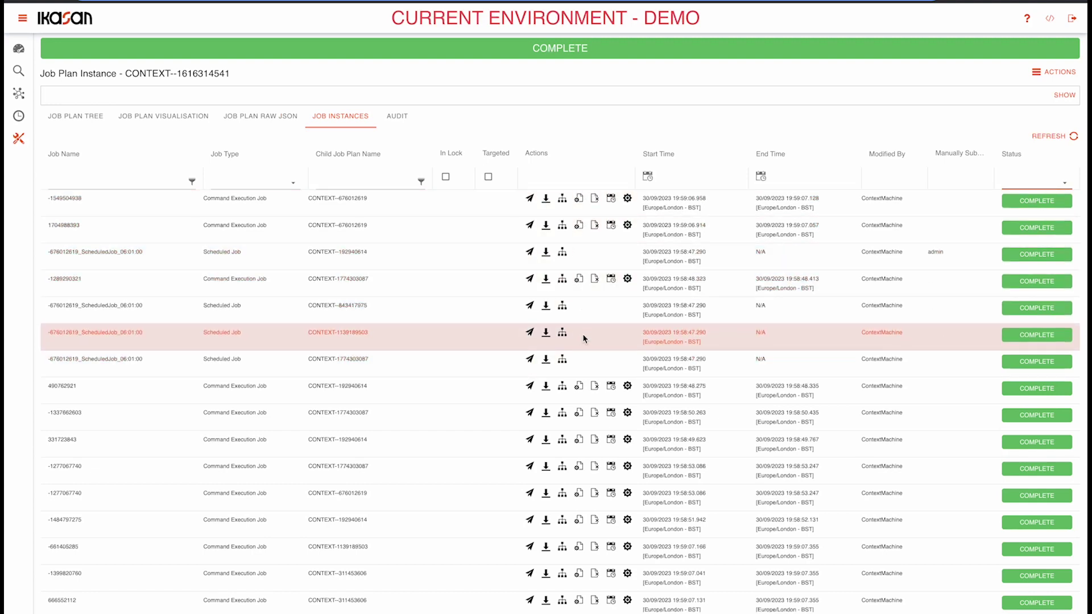
pyautogui.click(579, 200)
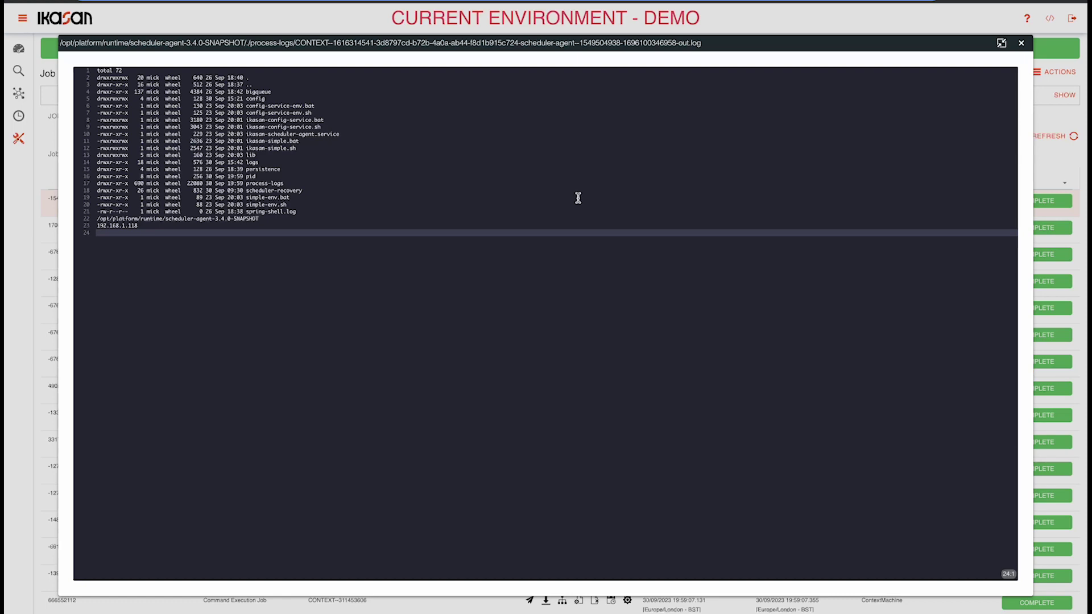
pyautogui.click(1023, 44)
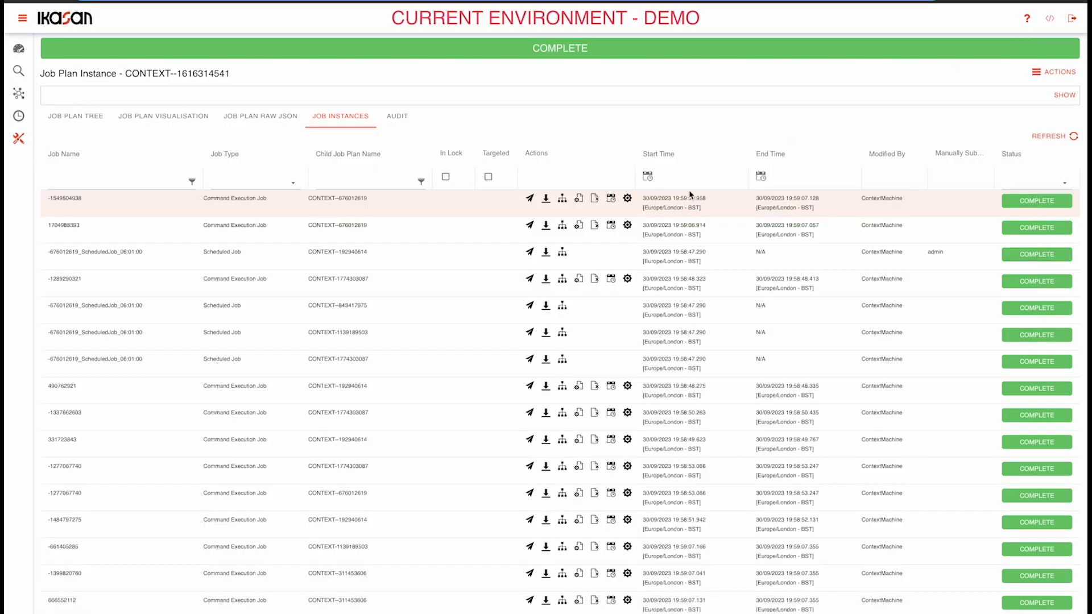
pyautogui.click(491, 198)
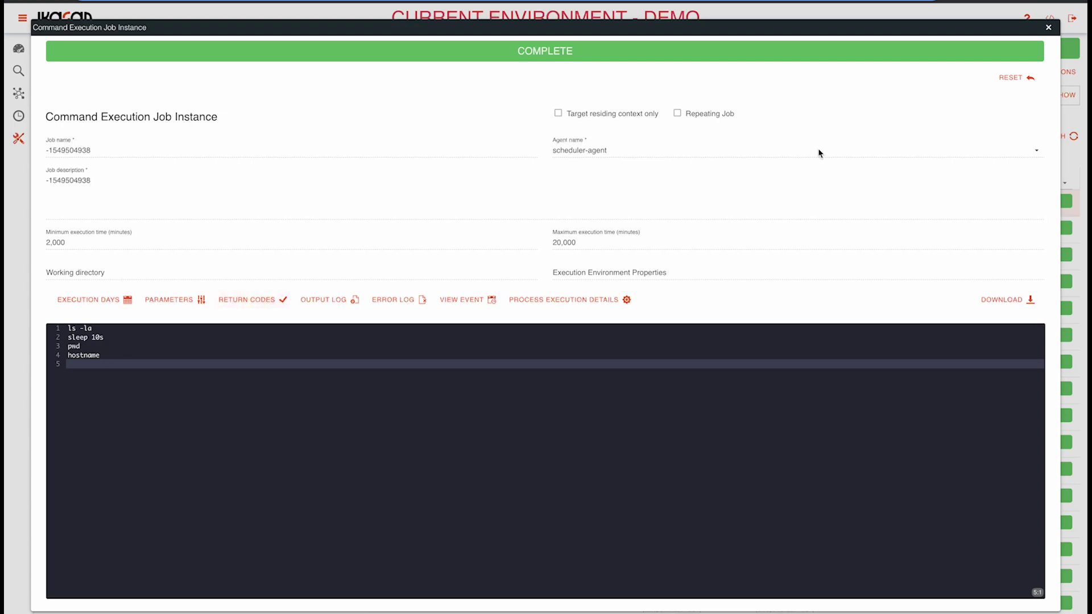
pyautogui.click(1048, 29)
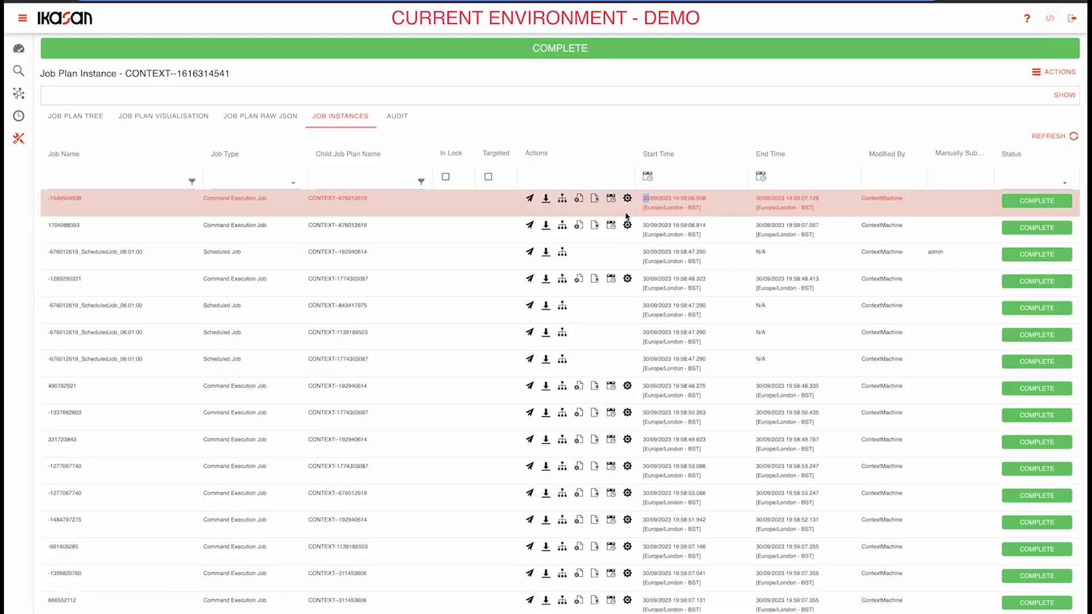
pyautogui.click(579, 198)
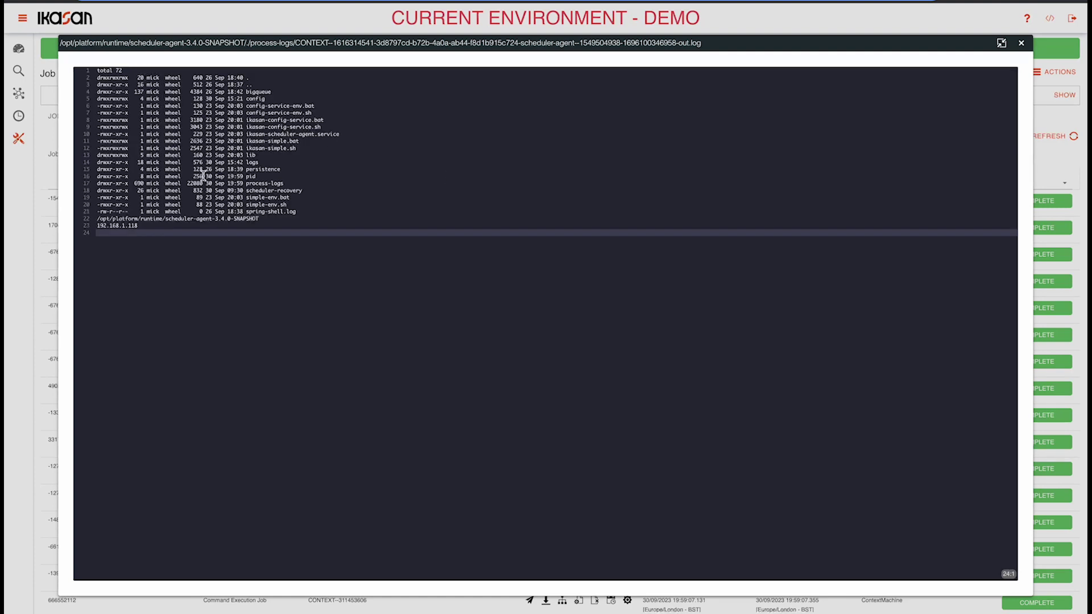
pyautogui.moveTo(96, 218); pyautogui.dragTo(256, 218)
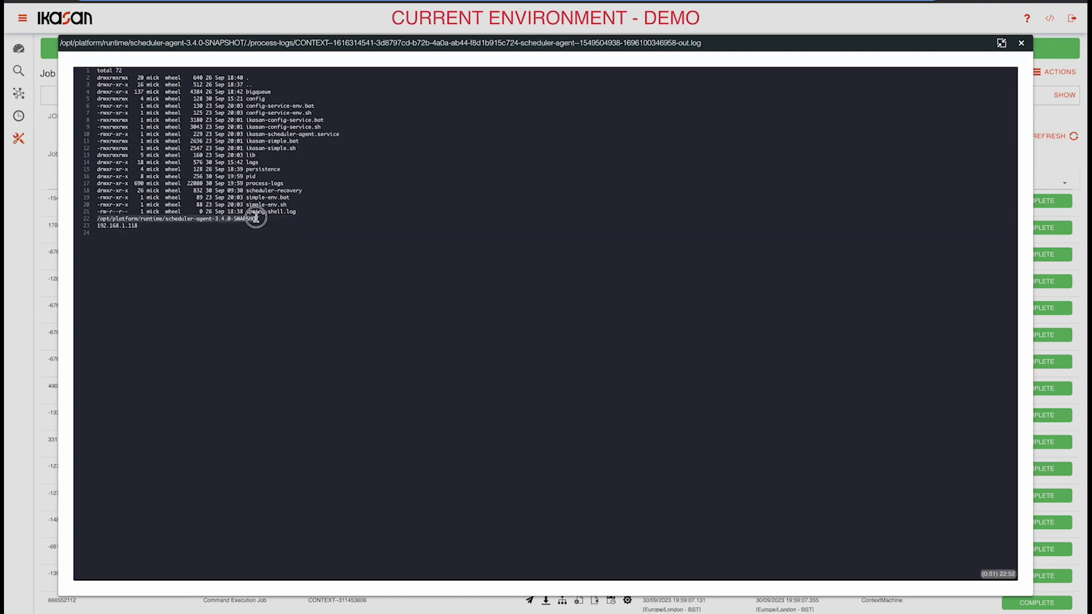
pyautogui.moveTo(142, 226); pyautogui.dragTo(97, 225)
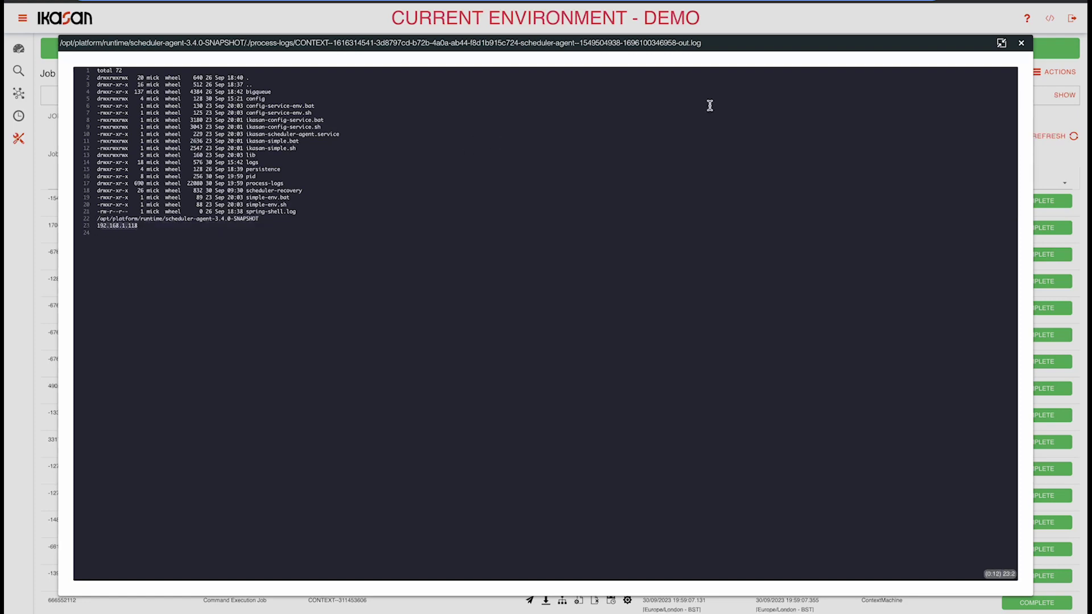
pyautogui.click(1022, 43)
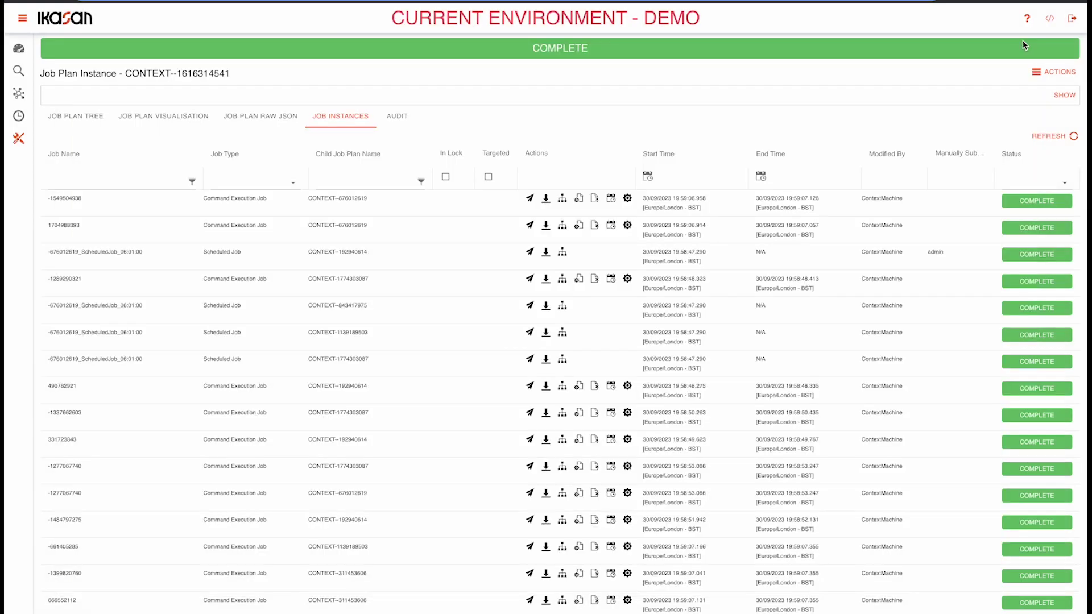
pyautogui.click(595, 199)
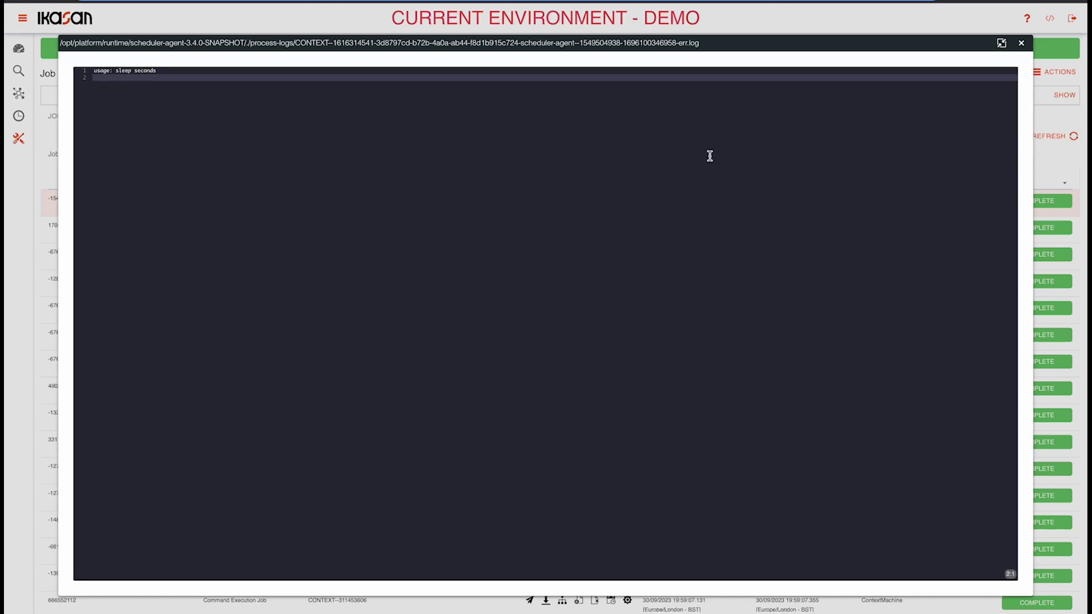
pyautogui.click(1022, 44)
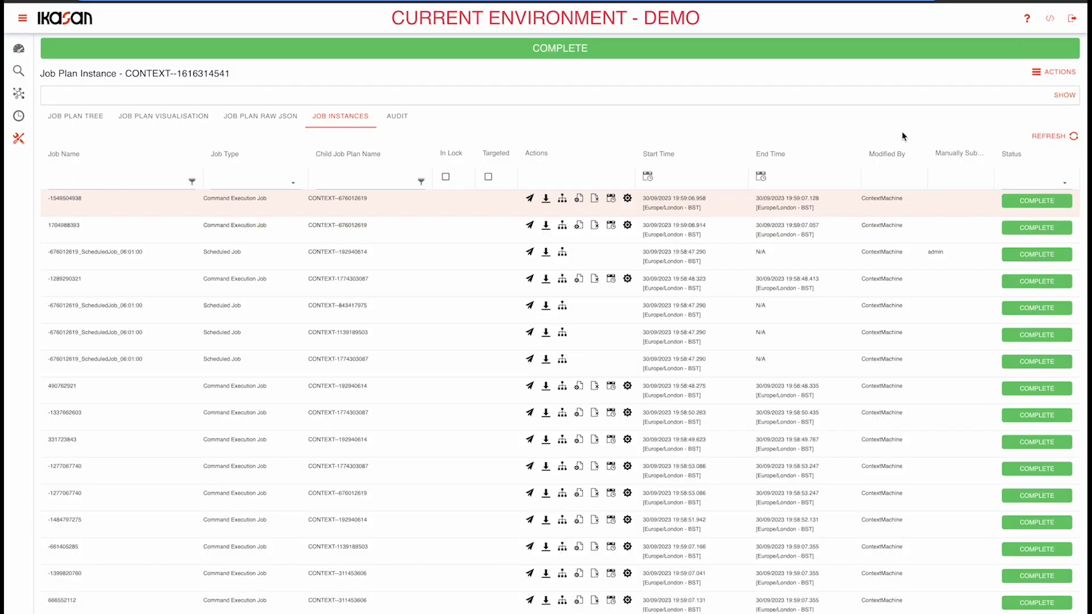
pyautogui.click(611, 198)
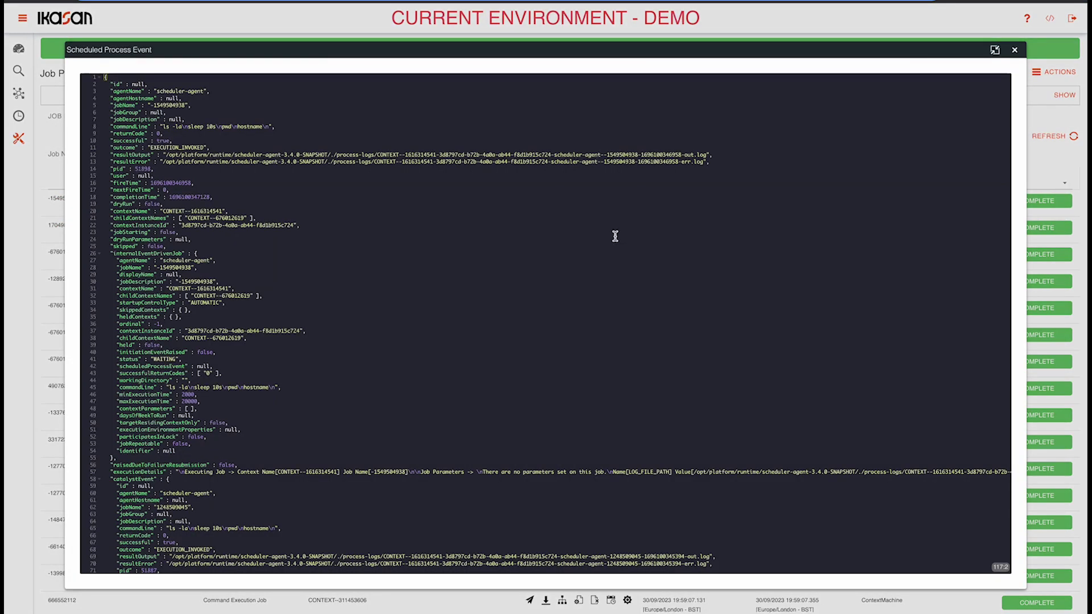
pyautogui.scroll(-10, 614, 257)
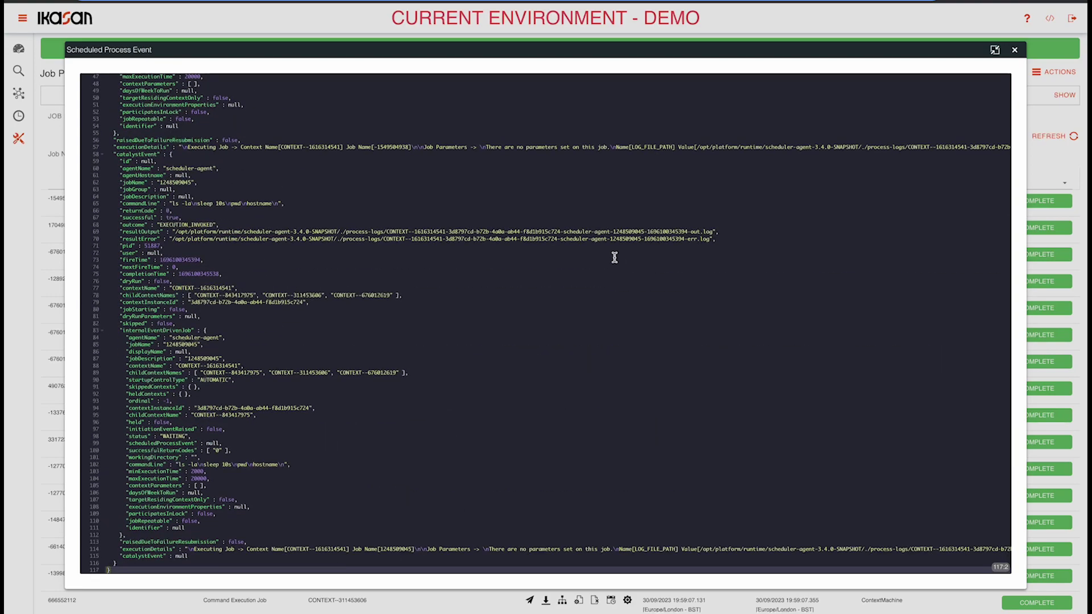
pyautogui.scroll(10, 614, 257)
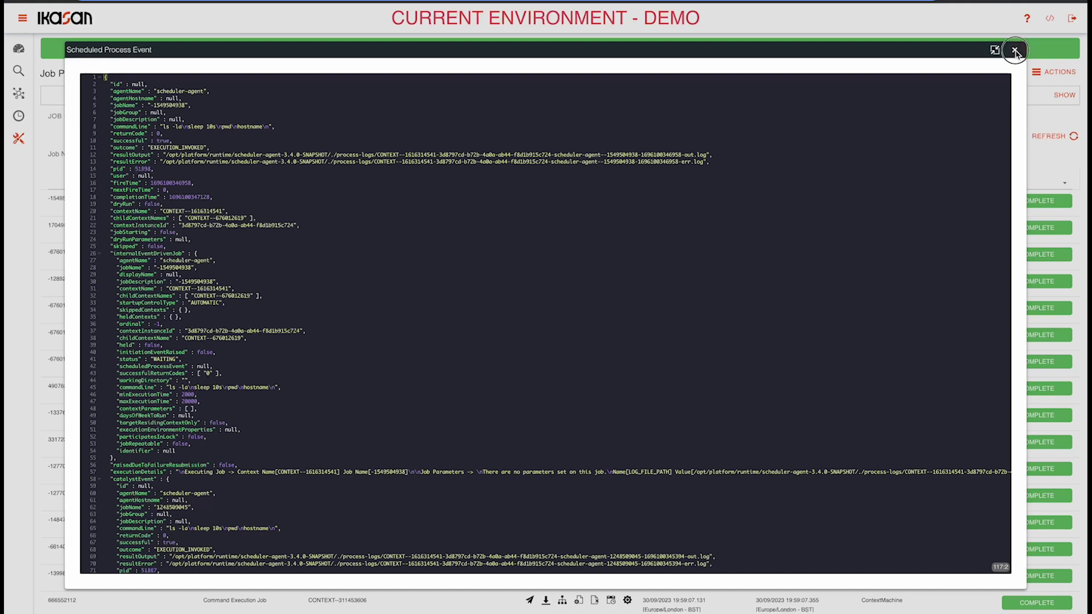
pyautogui.press('Escape')
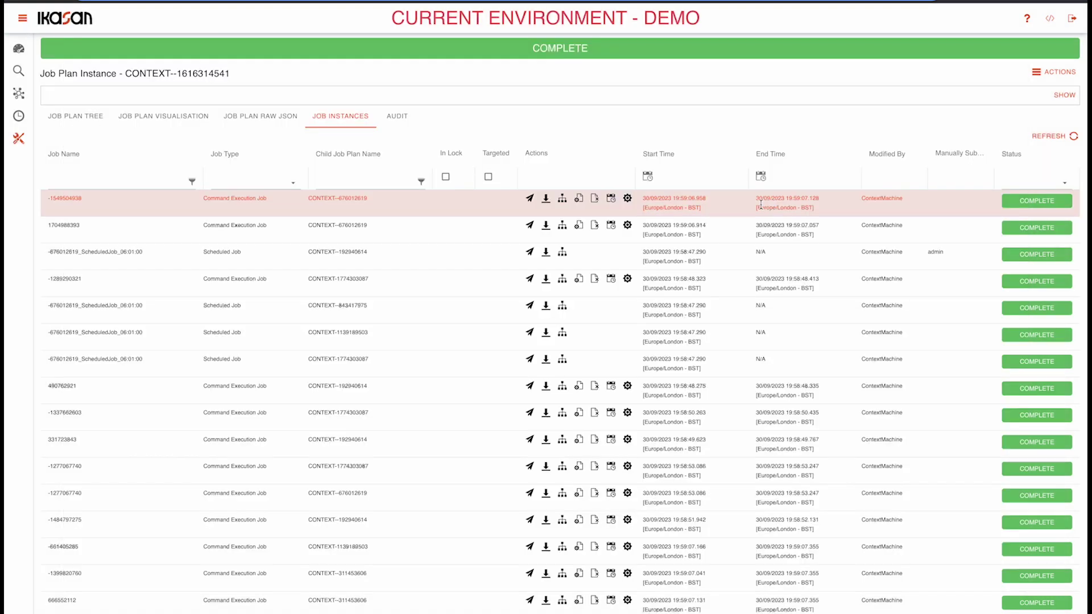
pyautogui.click(627, 199)
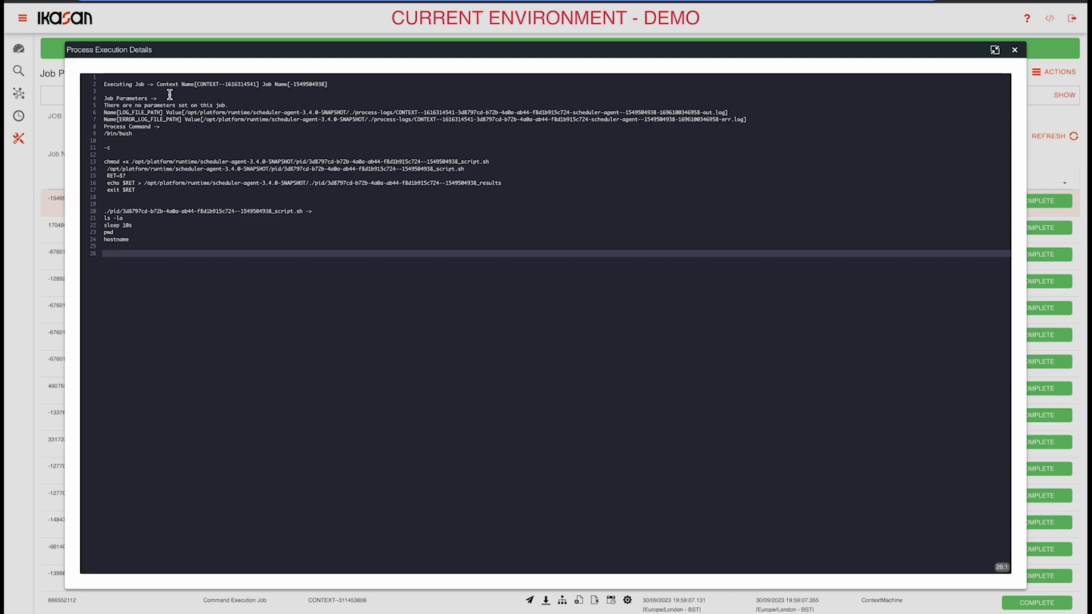
pyautogui.moveTo(105, 84); pyautogui.dragTo(314, 93)
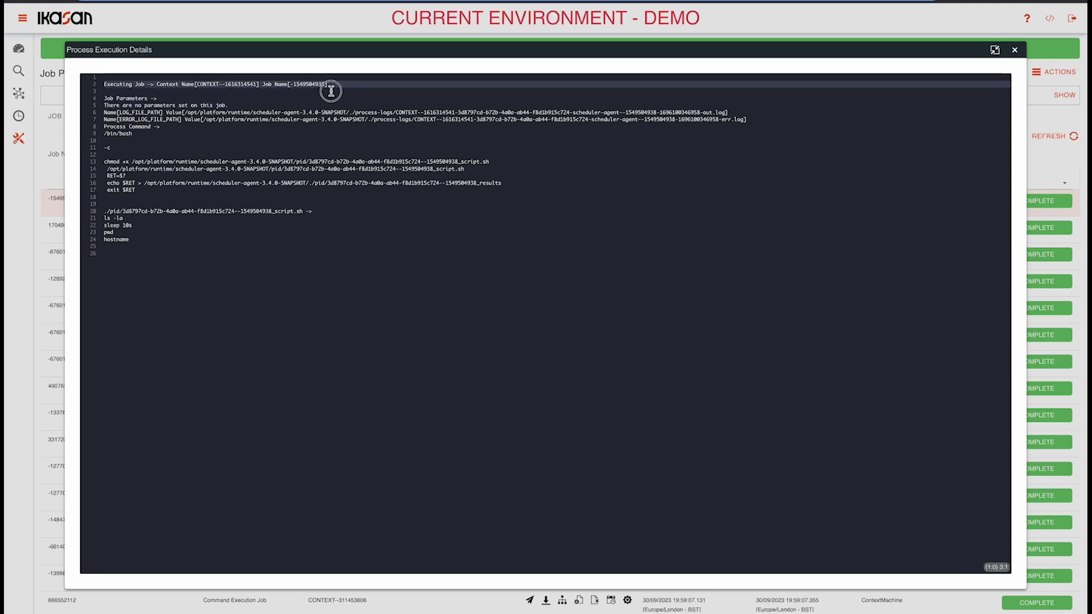
pyautogui.click(107, 106)
pyautogui.moveTo(106, 106); pyautogui.dragTo(749, 120)
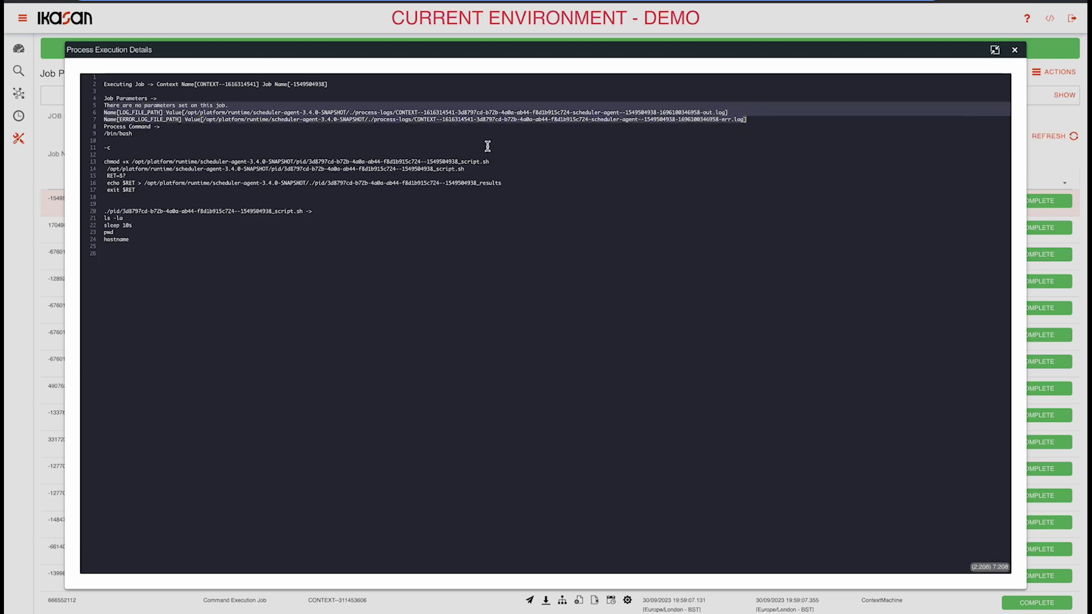
pyautogui.moveTo(104, 126); pyautogui.dragTo(129, 239)
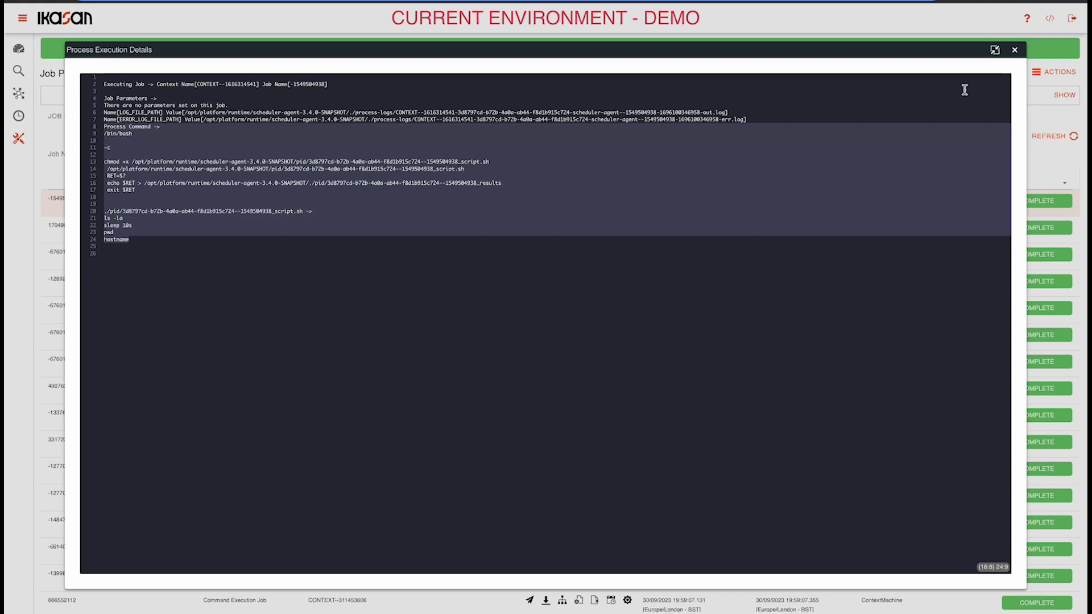
pyautogui.click(1016, 51)
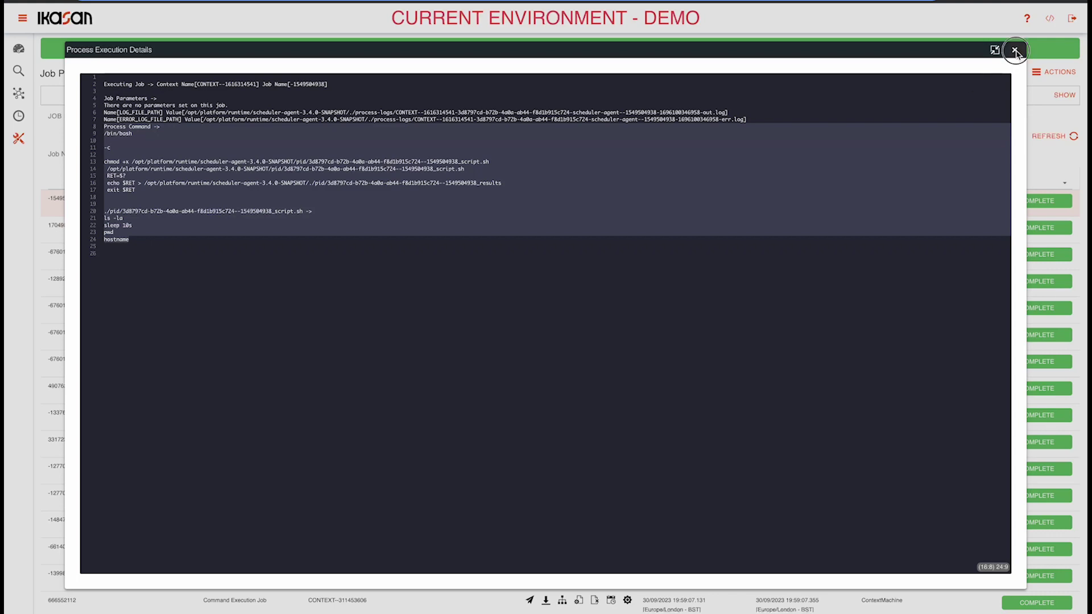